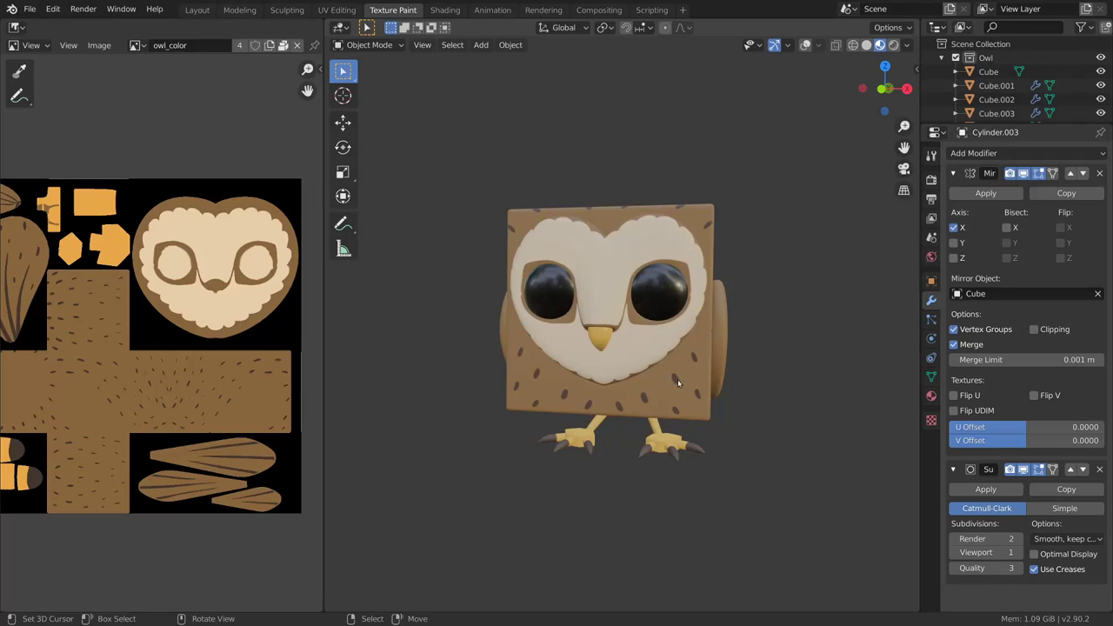
Switch to the Shading workspace and make the lighting collection active
left_click(445, 10)
scroll(614, 229, "down", 3)
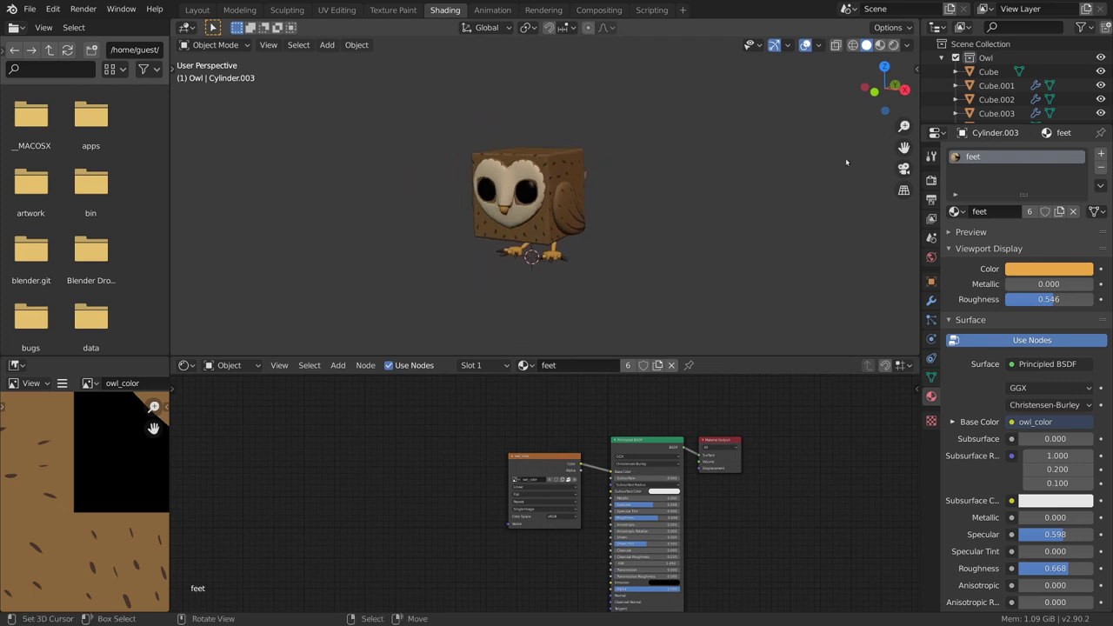
left_click(942, 57)
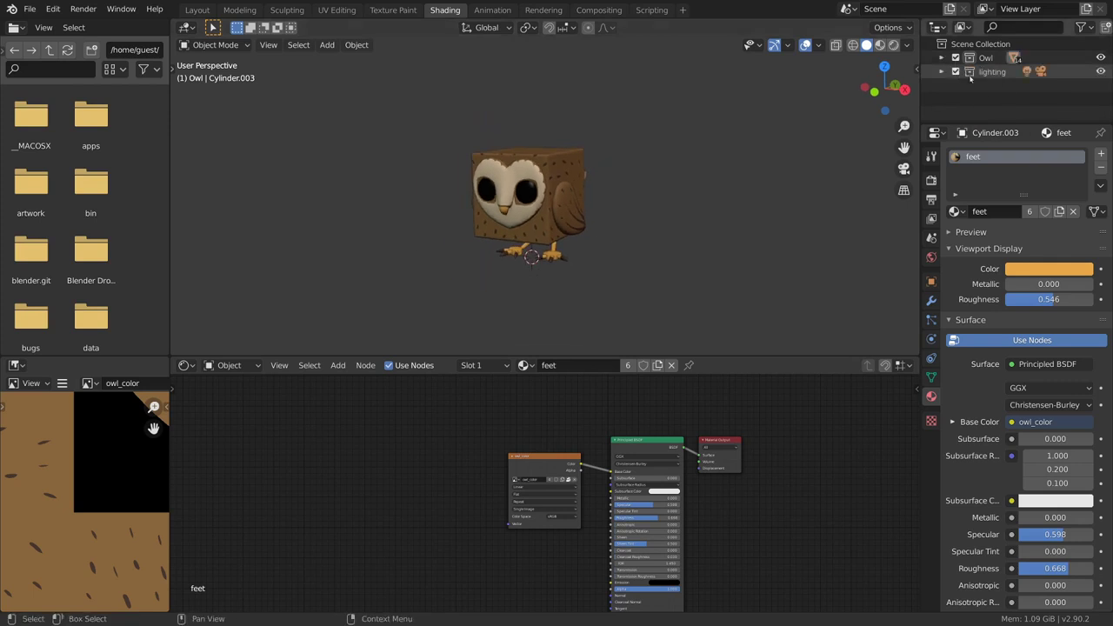
left_click(972, 74)
scroll(702, 208, "down", 5)
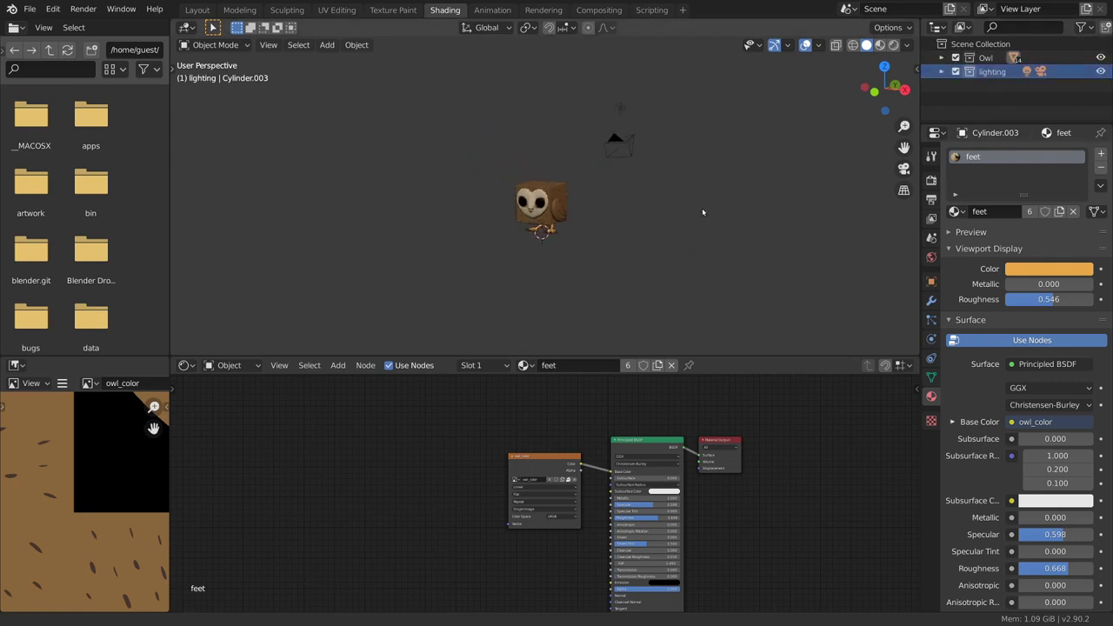
Lock the camera to the view and reframe the camera shot so the whole owl is centred in three-quarter front view
middle_click_drag(756, 220, 677, 204)
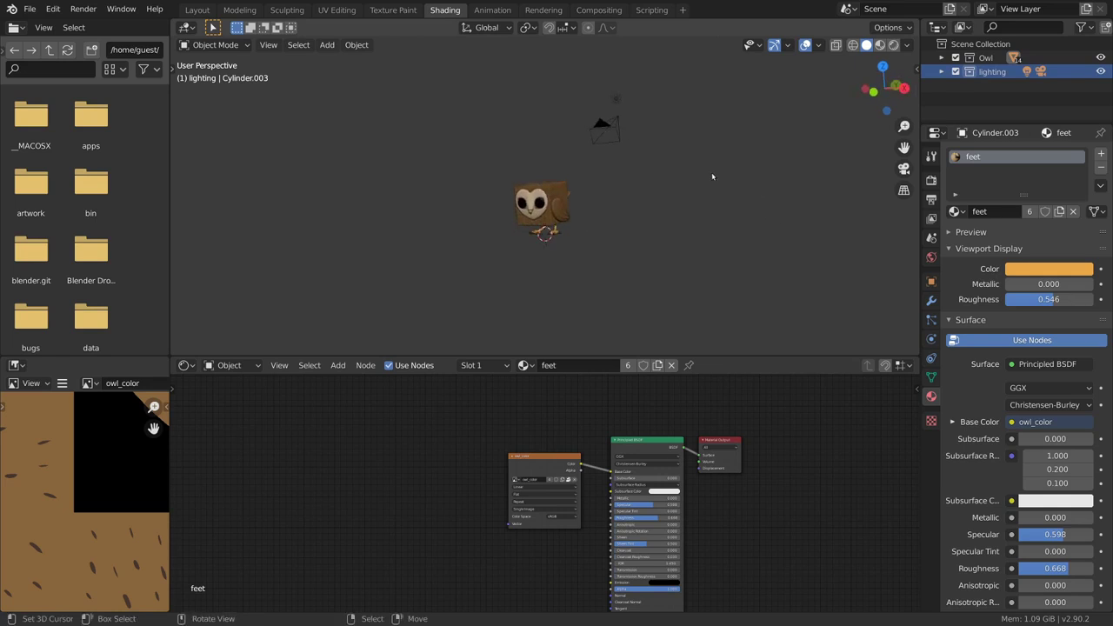
key("KP_0")
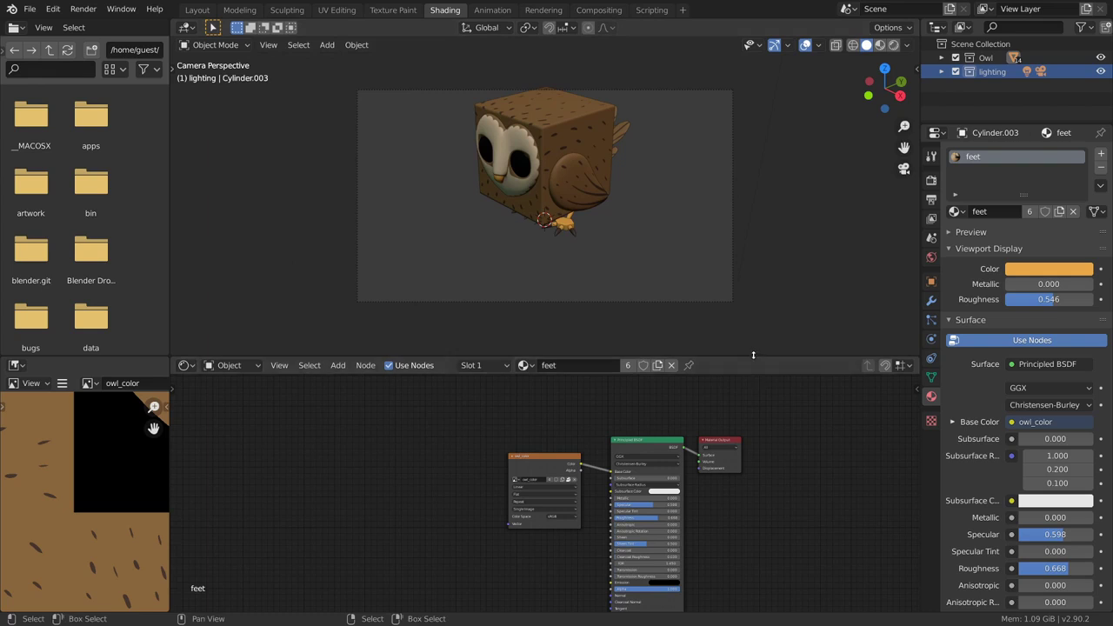
left_click_drag(739, 358, 742, 404)
middle_click_drag(736, 264, 733, 305, "ctrl")
key("n")
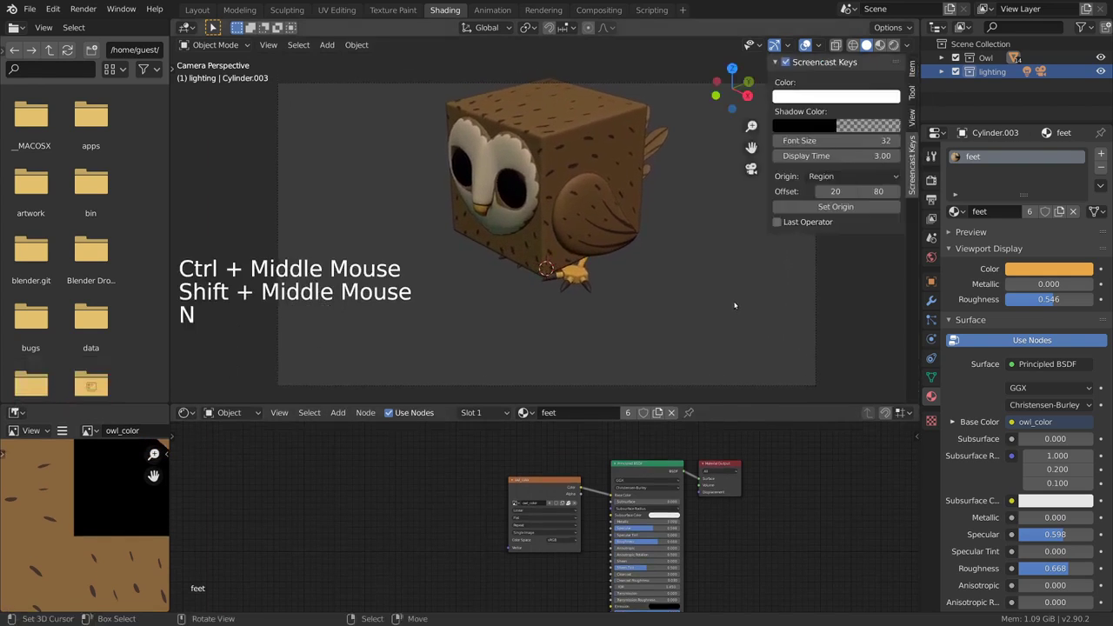
left_click(912, 116)
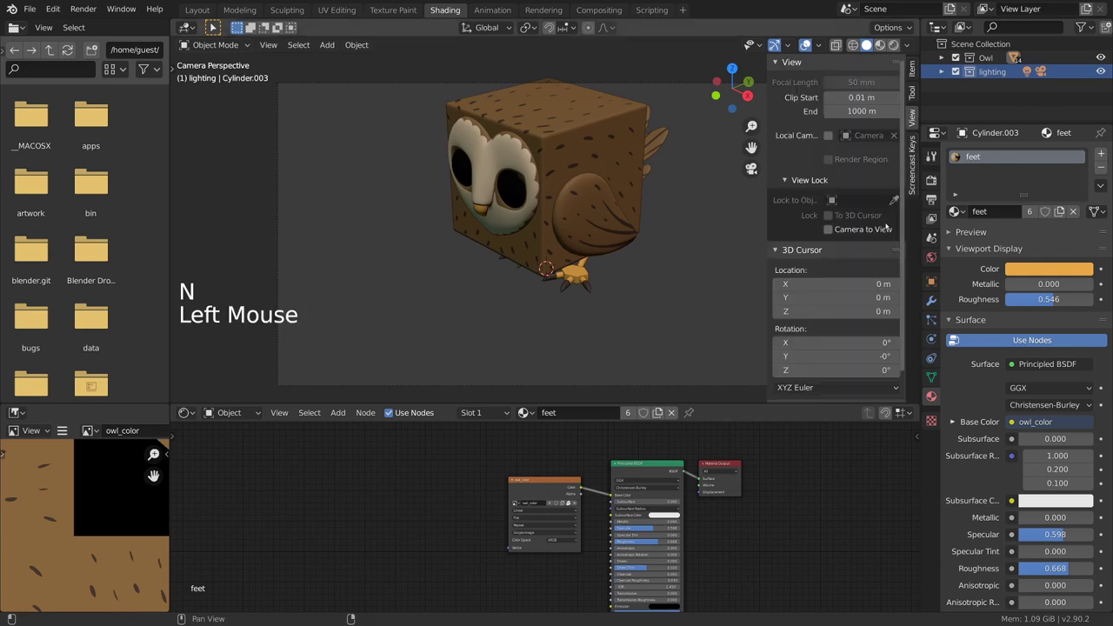
key("n")
middle_click_drag(636, 278, 645, 347)
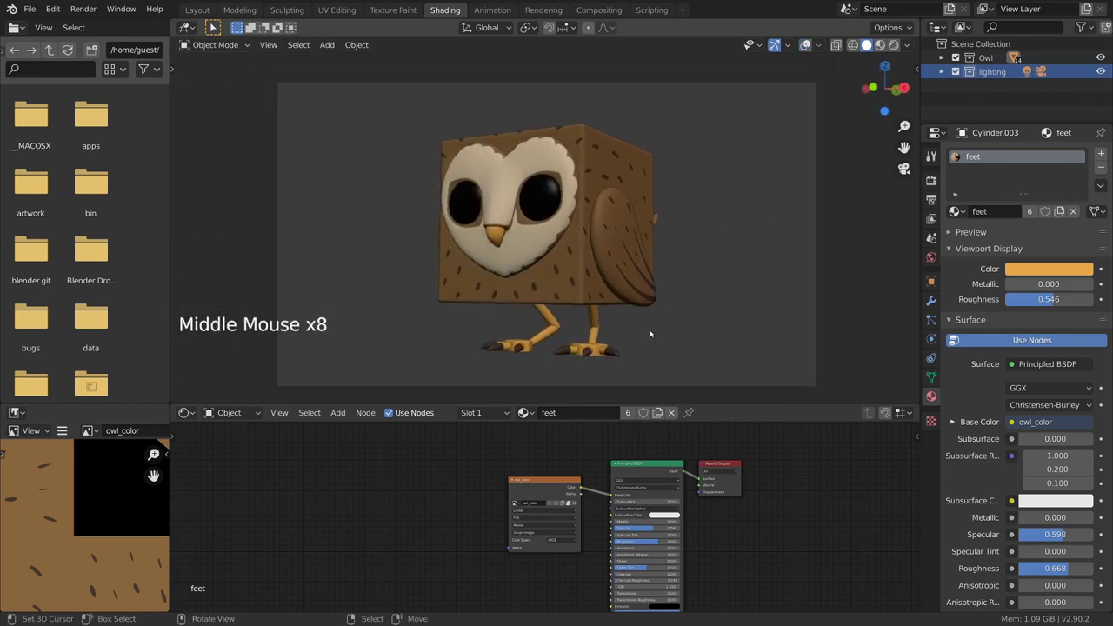
Turn off the Camera to View lock so the camera framing stays fixed
key("n")
left_click(912, 116)
middle_click(819, 278)
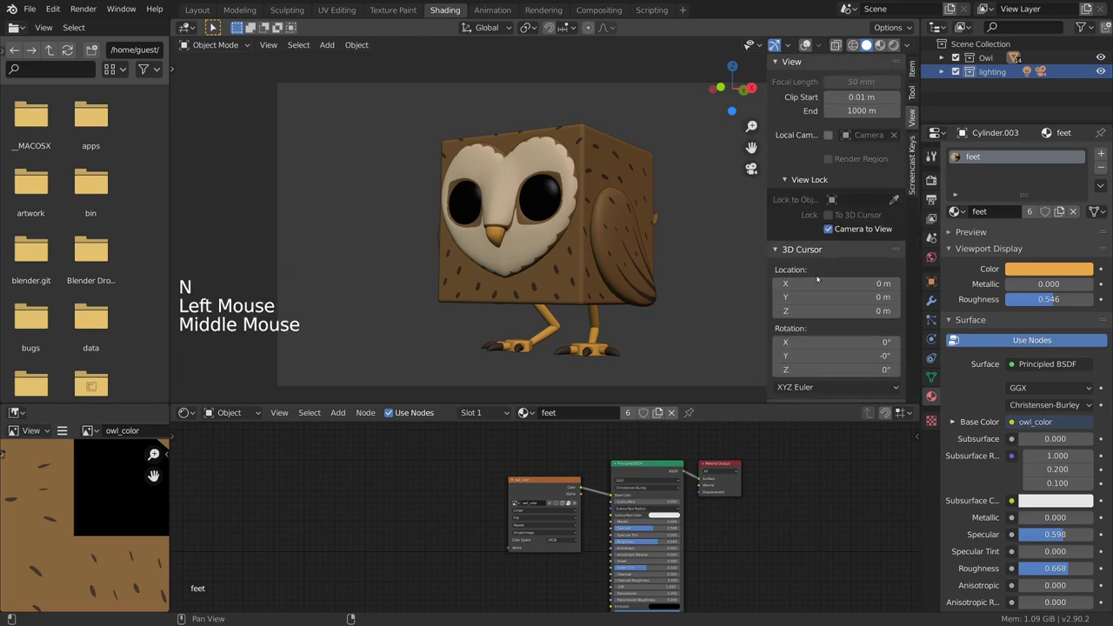
left_click(829, 229)
key("n")
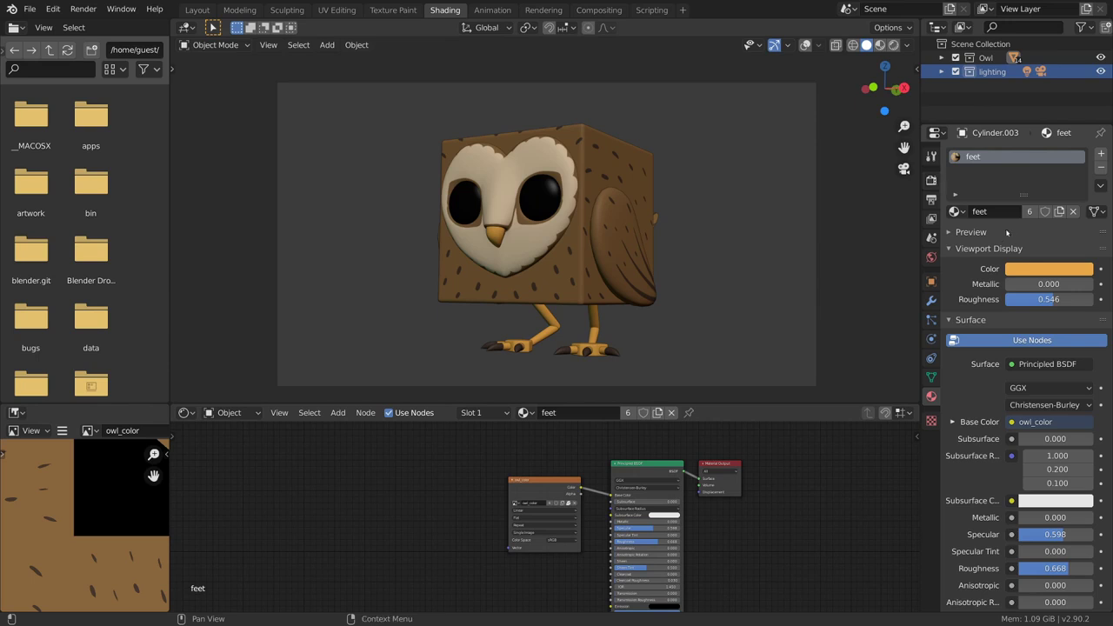
Add a plane to the lighting collection and scale it up into a large floor under the owl and camera
key("alt+a")
left_click(993, 73)
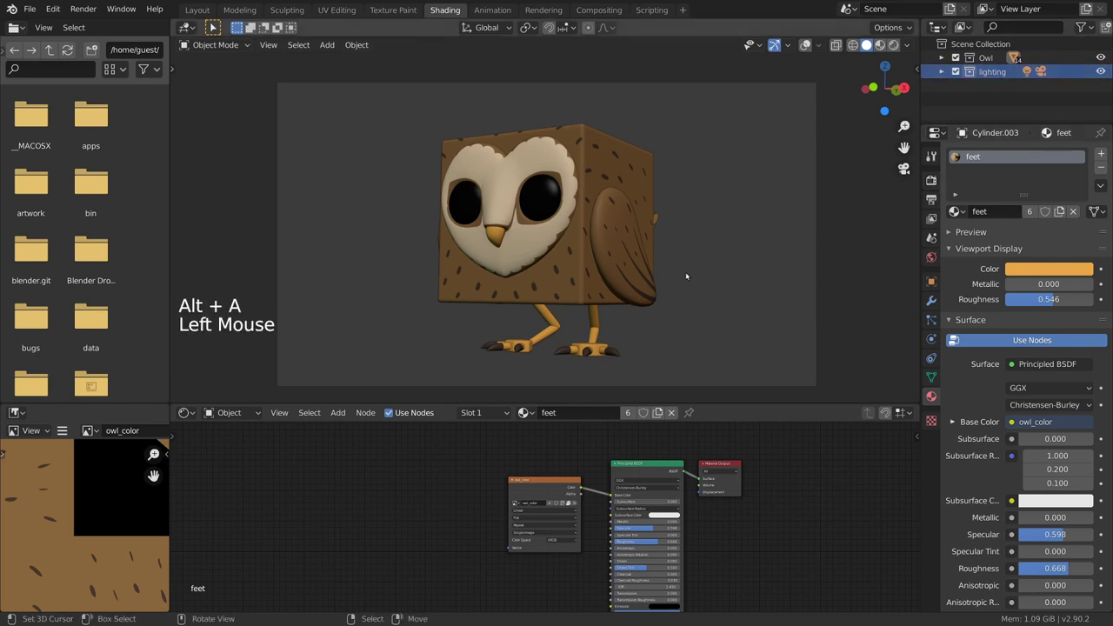
key("shift+alt+z")
middle_click_drag(690, 276, 608, 280)
key("shift+a")
mouse_move(612, 277)
left_click(710, 279)
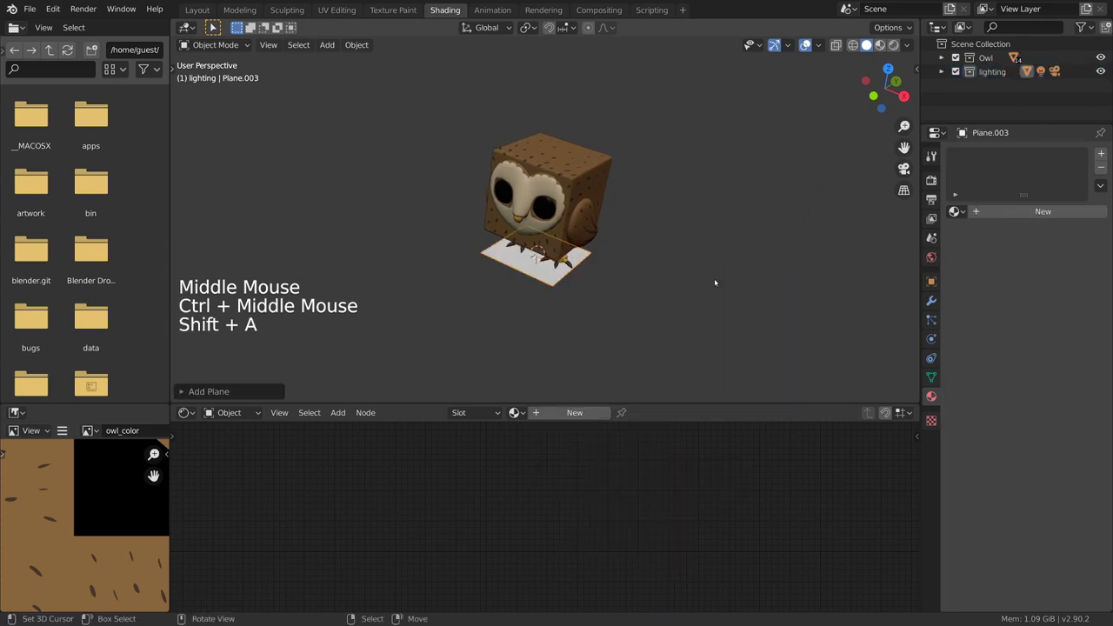
middle_click_drag(714, 278, 634, 269, "ctrl")
key("s")
left_click(809, 348)
Extrude the floor plane's two back edges upward to form two tall walls behind the owl
middle_click_drag(782, 331, 687, 308, "ctrl")
key("e")
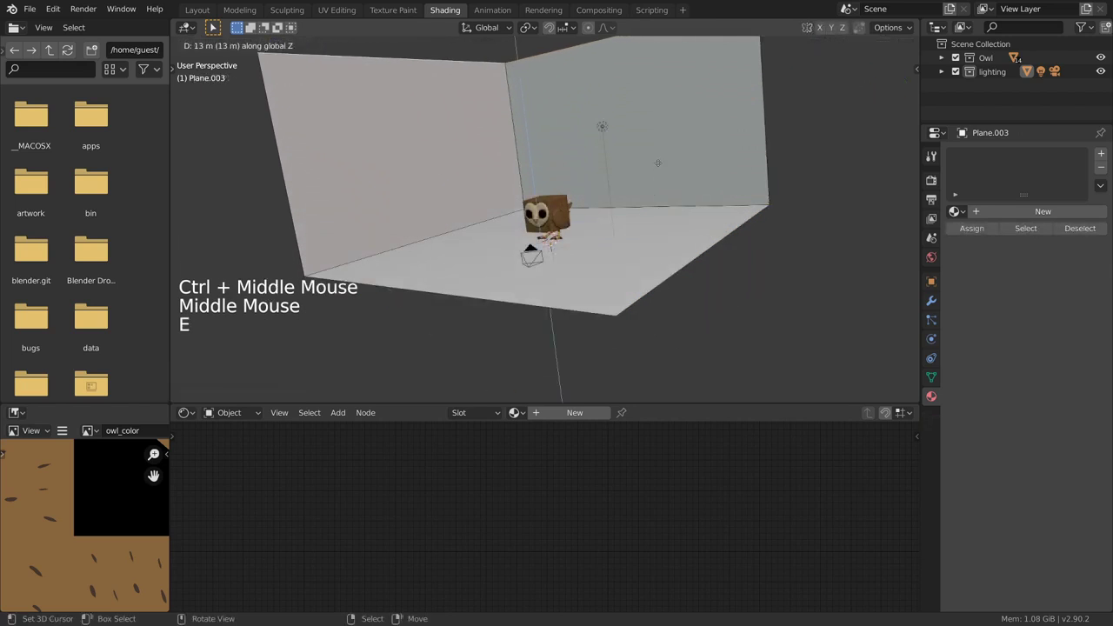
left_click(657, 162)
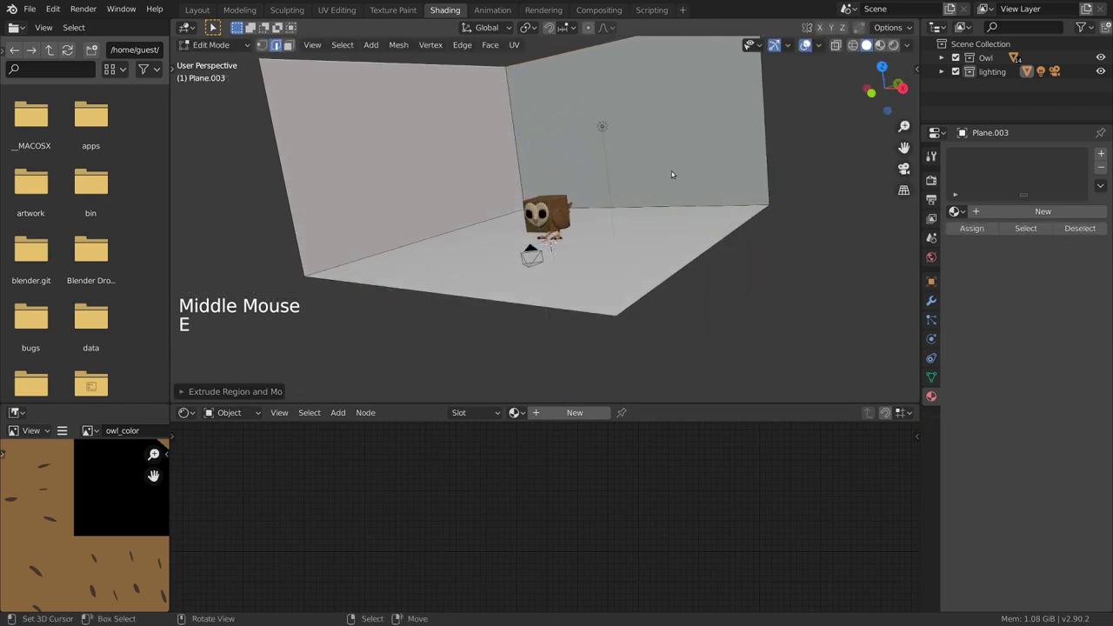
Bevel the backdrop's two floor edges and its vertical corner edge about 5.45 m wide with 10 segments
middle_click_drag(672, 172, 685, 255, "shift")
key("ctrl+b")
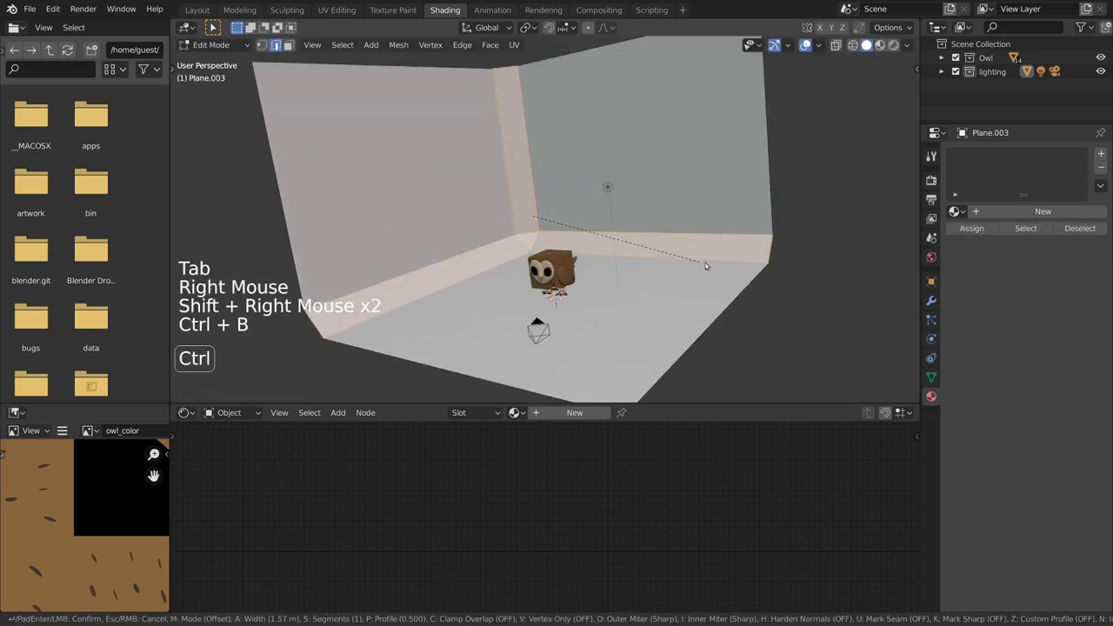
scroll(742, 292, "up", 4)
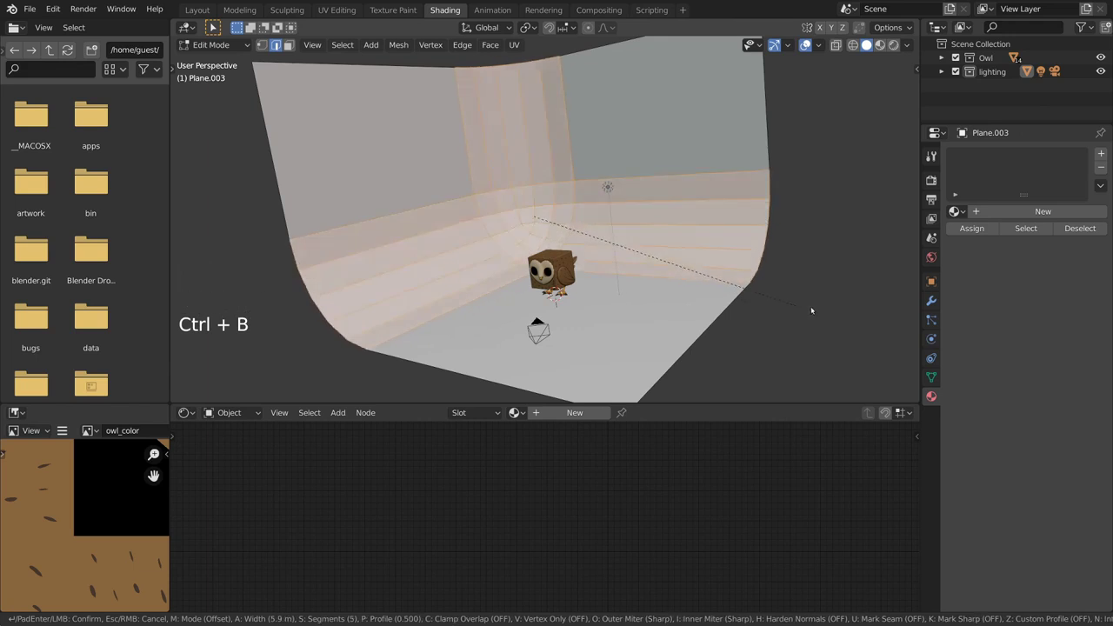
scroll(877, 333, "up", 1)
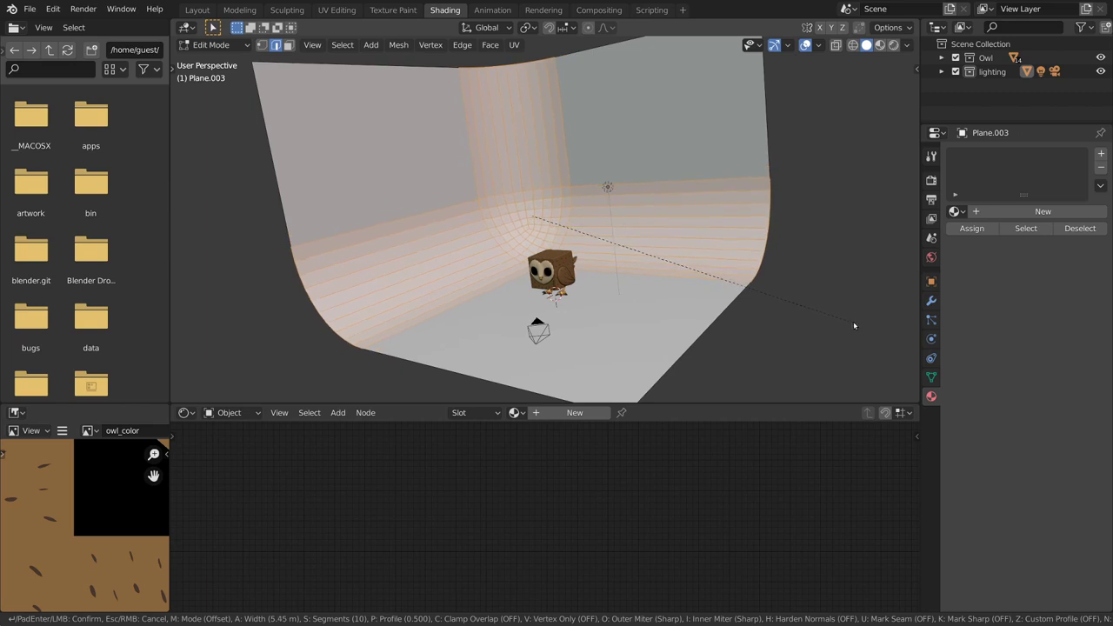
left_click(854, 321)
Return to Object Mode and apply smooth shading to the backdrop
key("Tab")
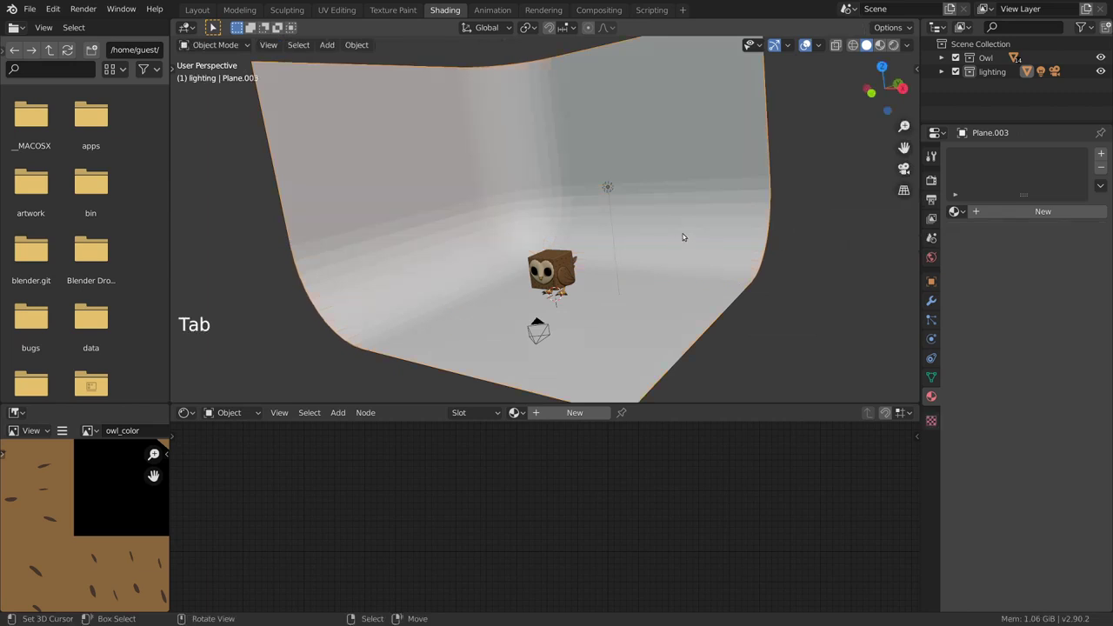
key("w")
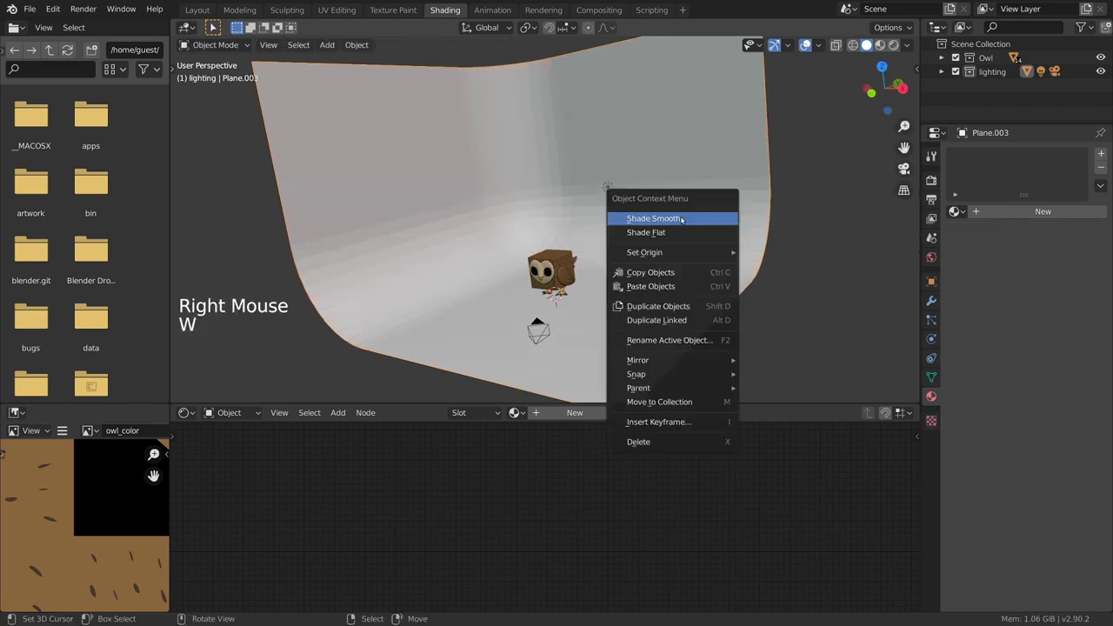
left_click(684, 220)
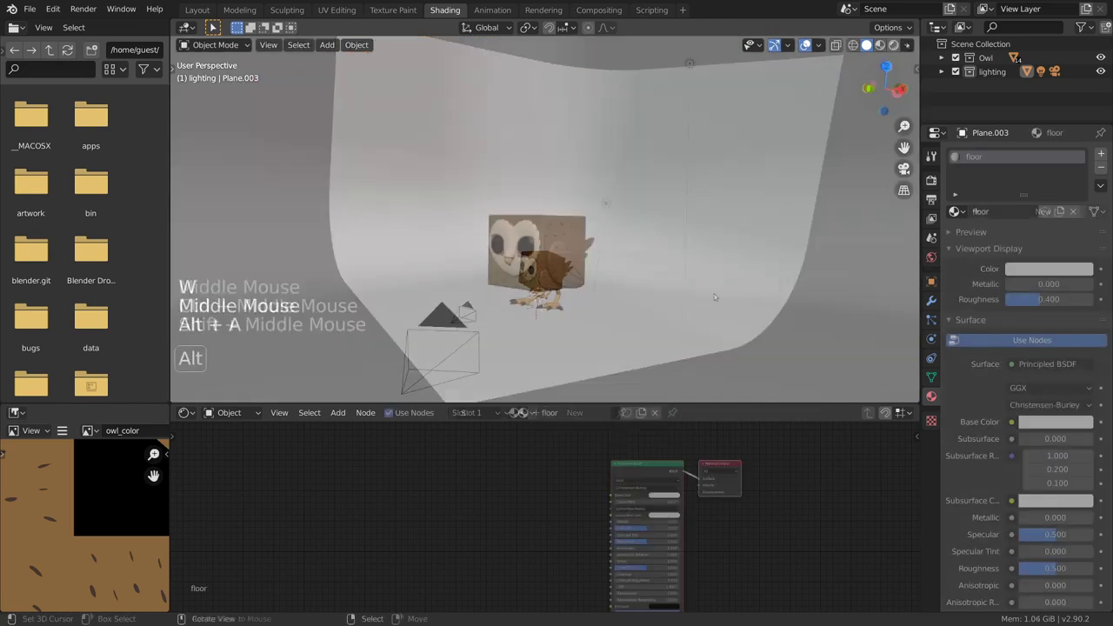
Turn on rendered viewport shading and check the owl's lighting around the scene and through the camera
left_click(895, 47)
middle_click_drag(812, 136, 647, 228)
key("alt+a")
middle_click_drag(647, 227, 607, 289)
key("grave")
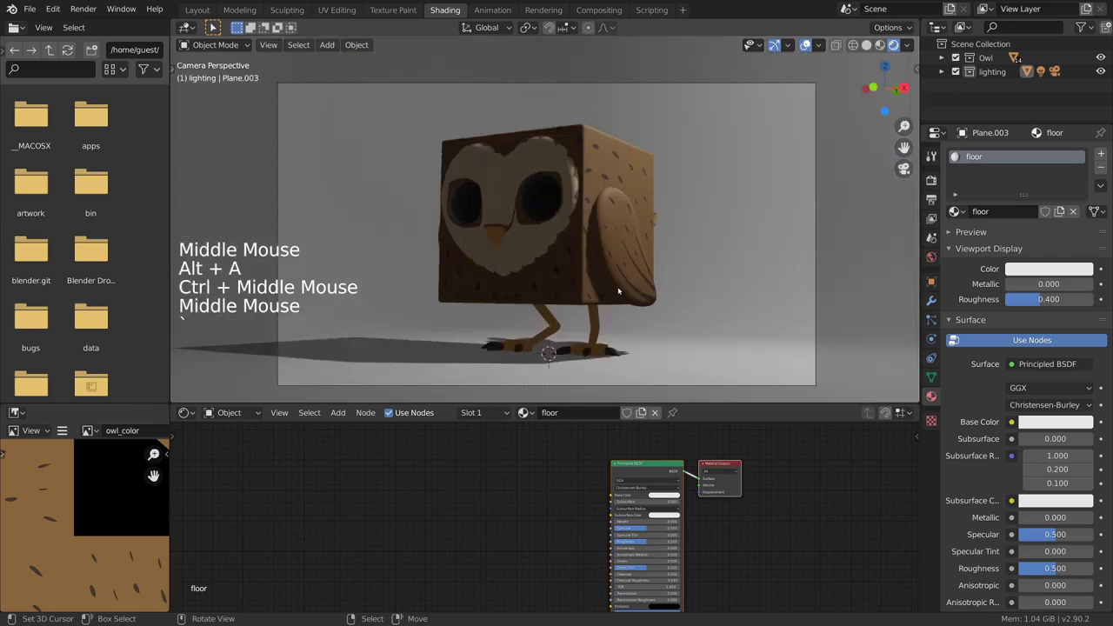
middle_click_drag(657, 242, 535, 305)
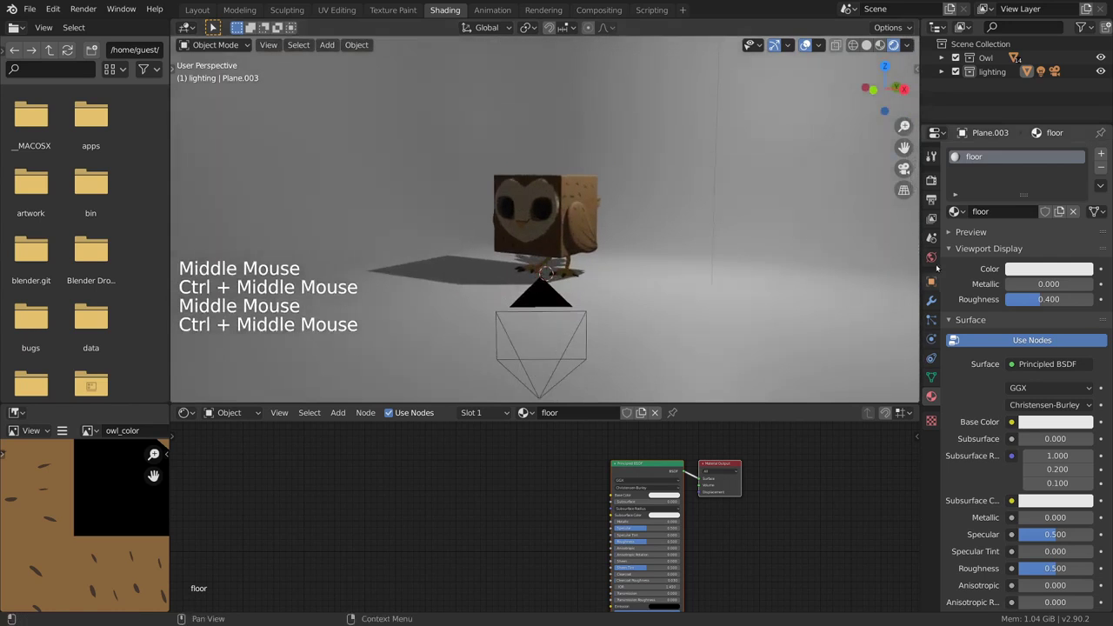
Change the point light to a 3 m disk area light and rotate it around the 3D cursor to light the owl's face
middle_click_drag(708, 41, 726, 99, "shift")
right_click(720, 67)
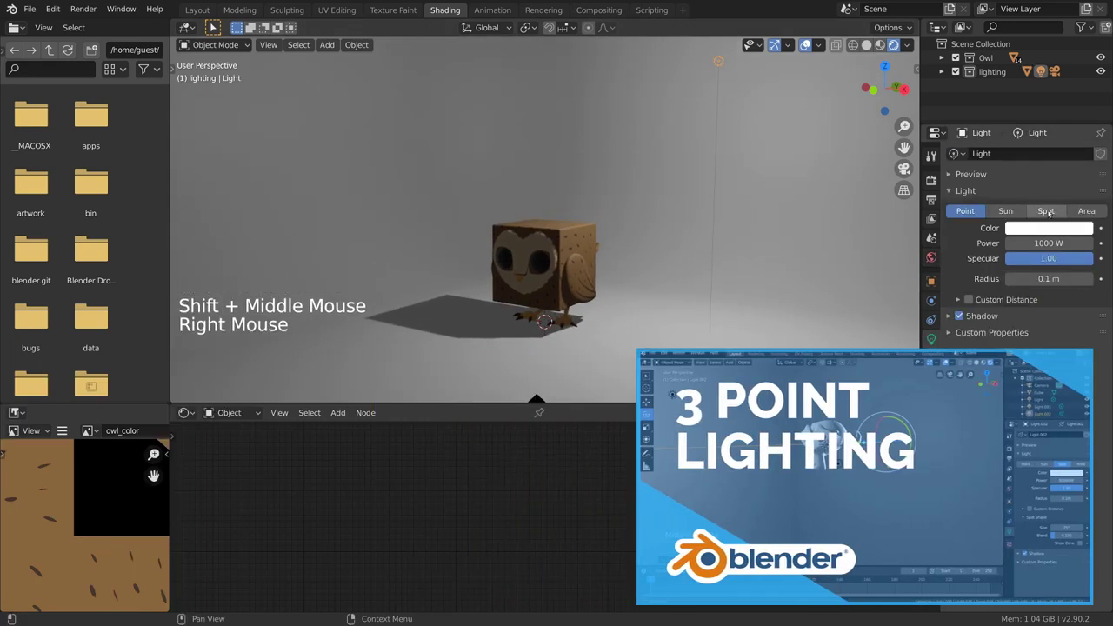
left_click(1087, 211)
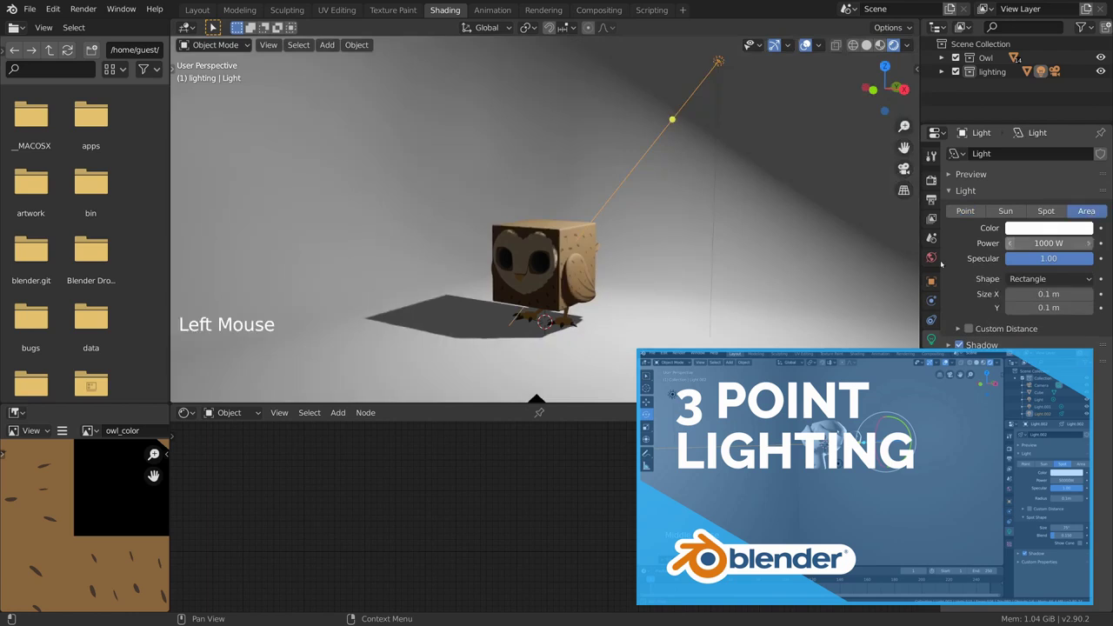
middle_click_drag(783, 191, 732, 163, "ctrl")
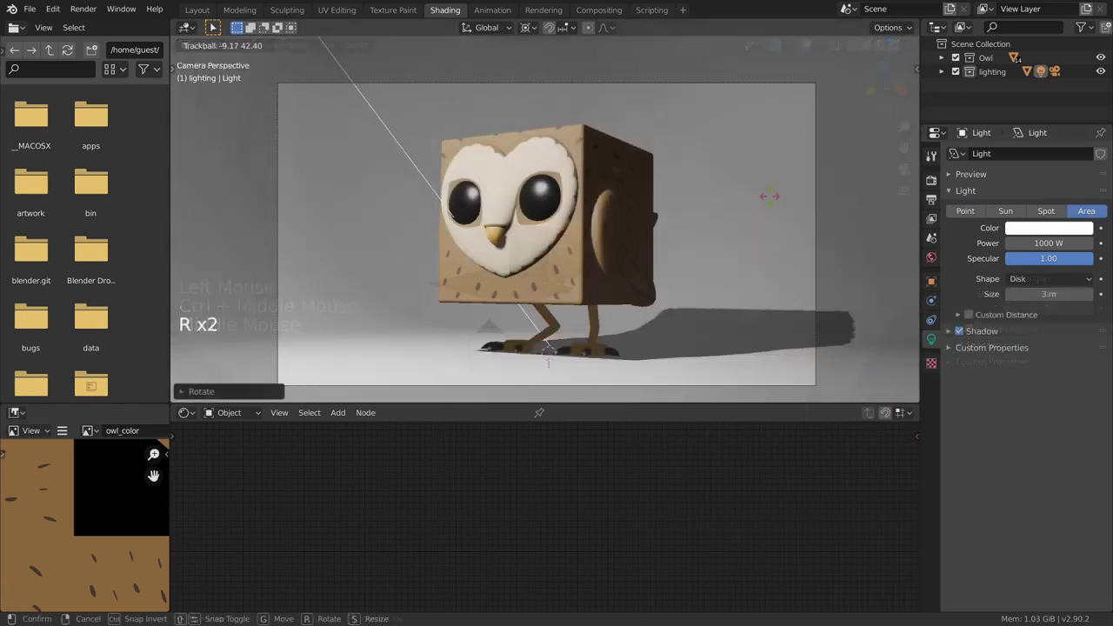
left_click(762, 196)
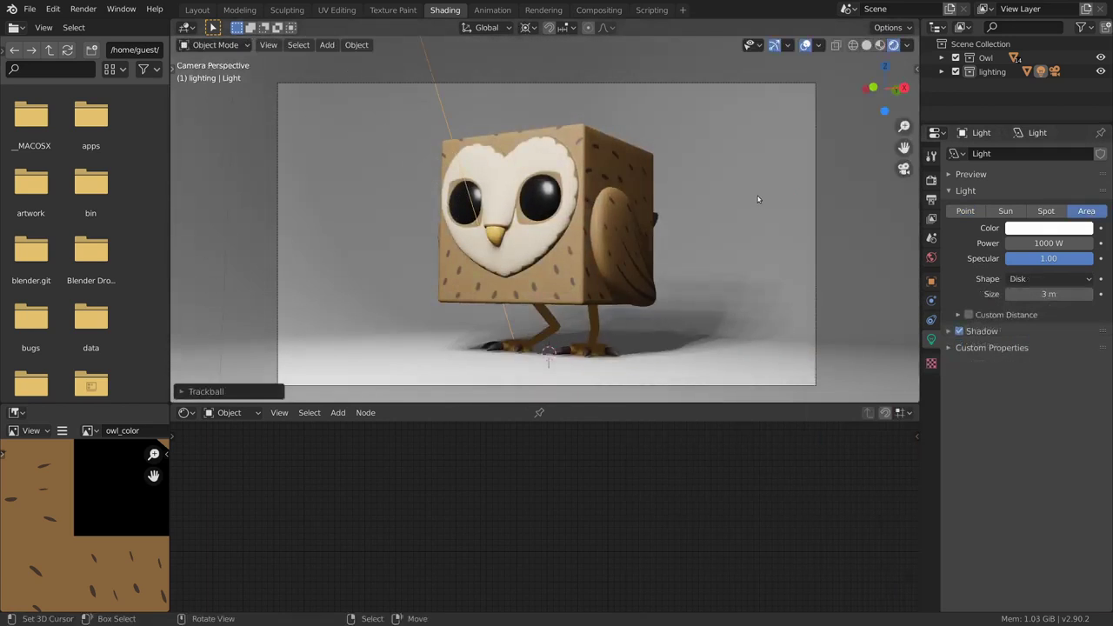
key("r")
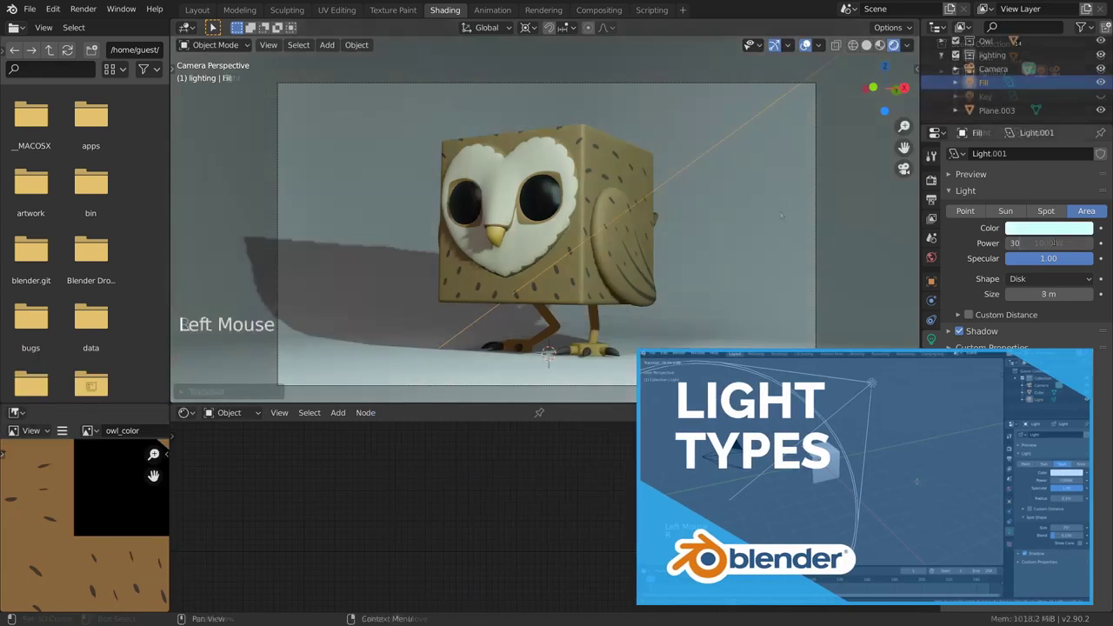
Set the Fill light's power to 300 W and rotate it around the 3D cursor with trackball rotation
left_click_drag(1070, 243, 1054, 243)
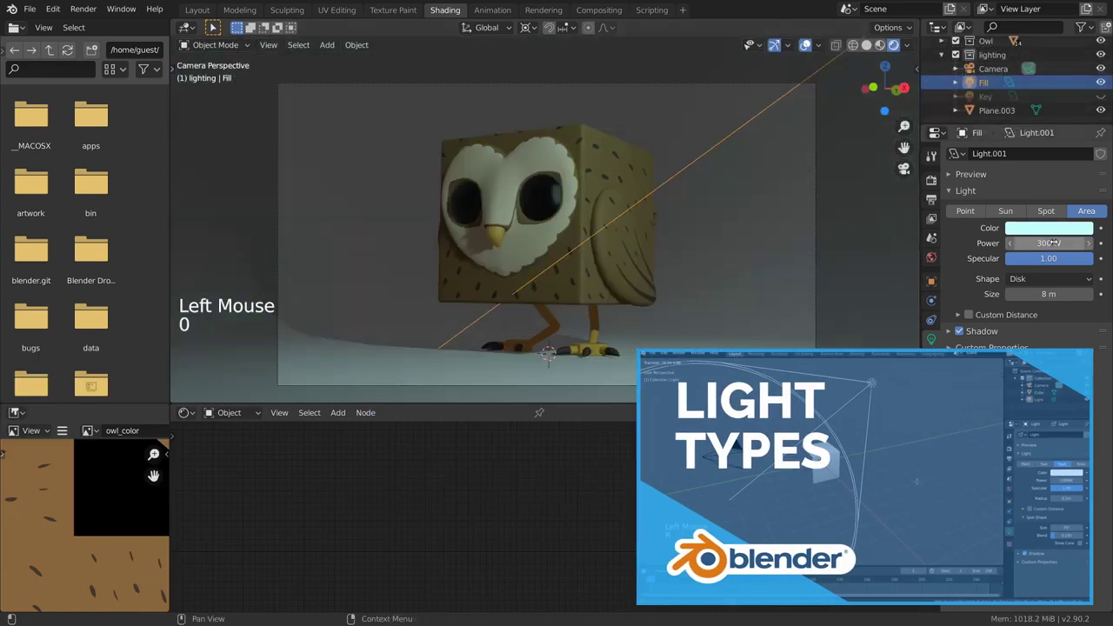
key("r")
key("r")
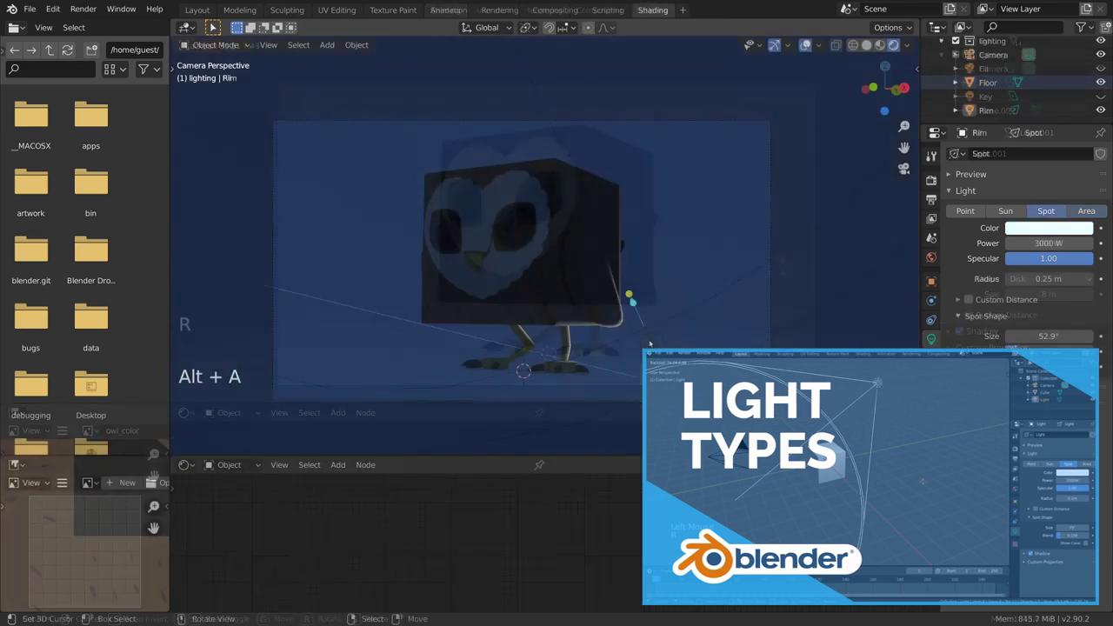
Set the pivot point to the 3D cursor and duplicate the Rim spot light in place
right_click(651, 345)
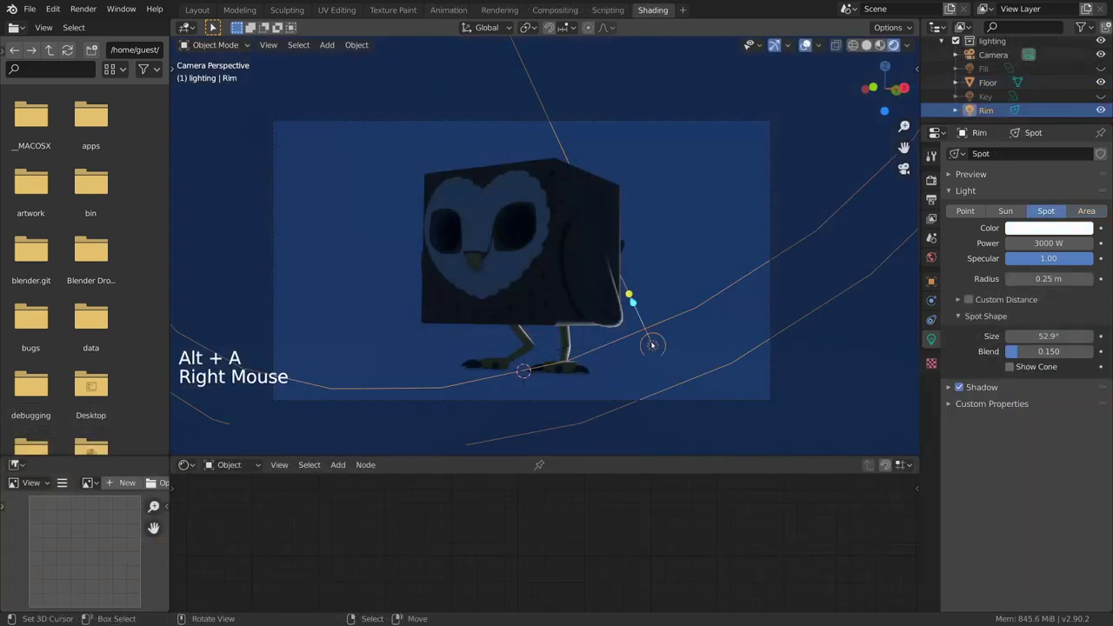
key("period")
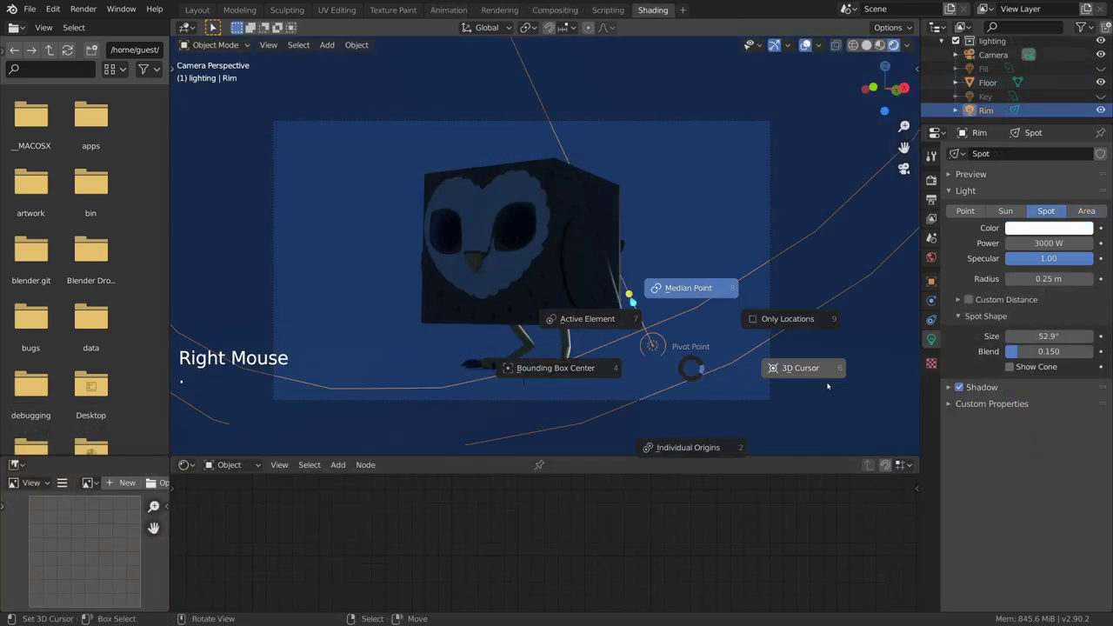
left_click(808, 378)
key("shift+d")
right_click(750, 388)
Rotate and move the duplicated rim light above and behind the owl so it edges the top of the body
key("r")
key("r")
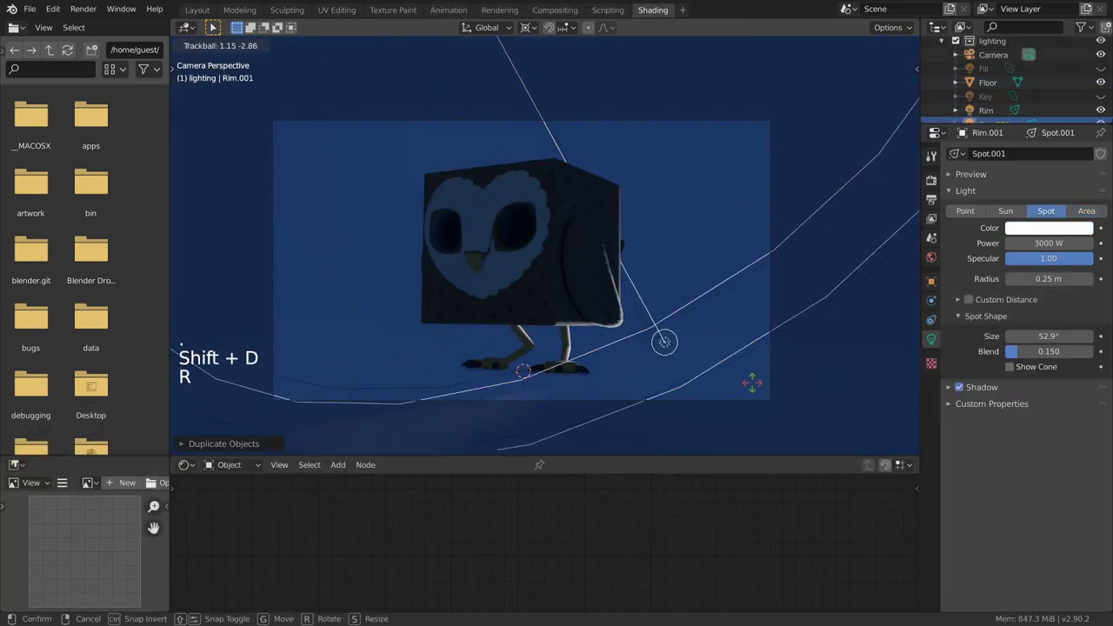
left_click(750, 372)
key("g")
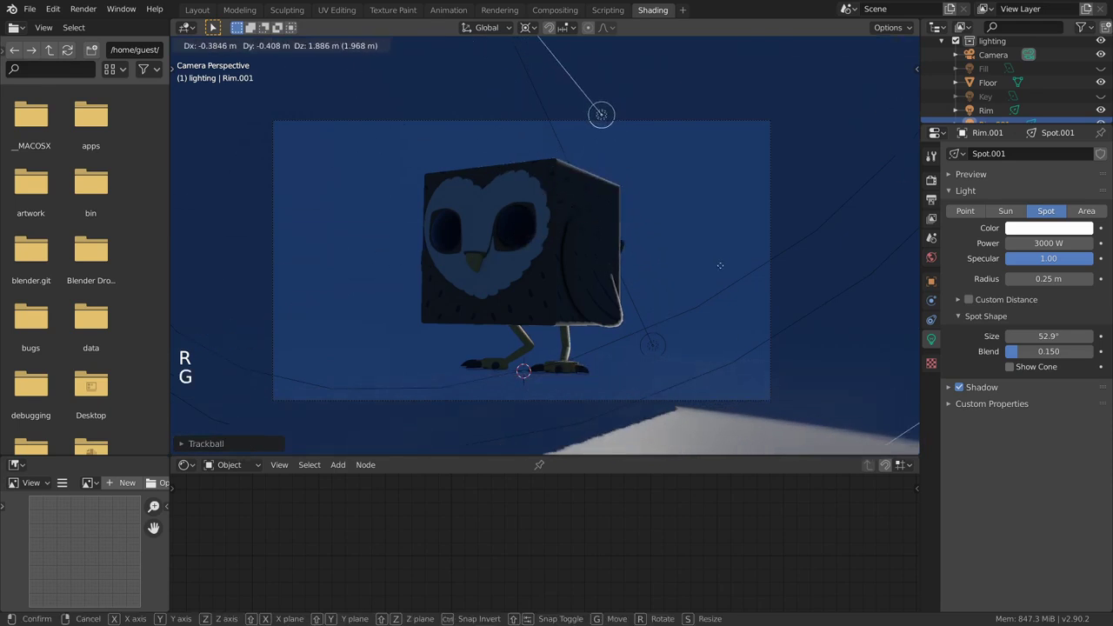
left_click(731, 301)
key("r")
key("r")
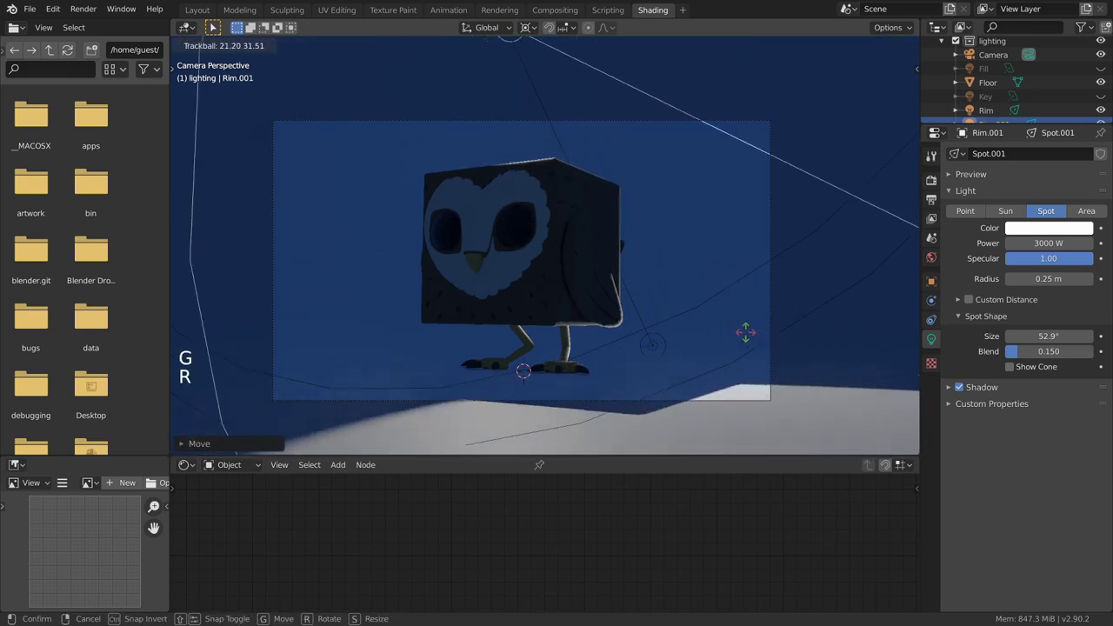
left_click(749, 336)
key("g")
left_click(729, 361)
middle_click_drag(729, 361, 681, 300)
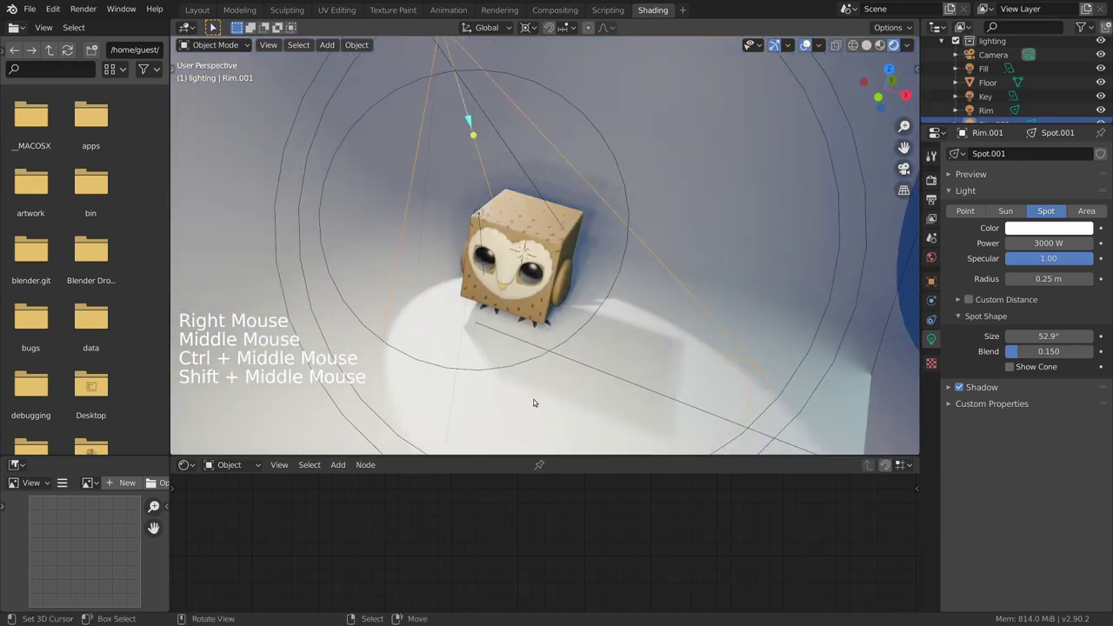
middle_click_drag(803, 346, 776, 308, "shift")
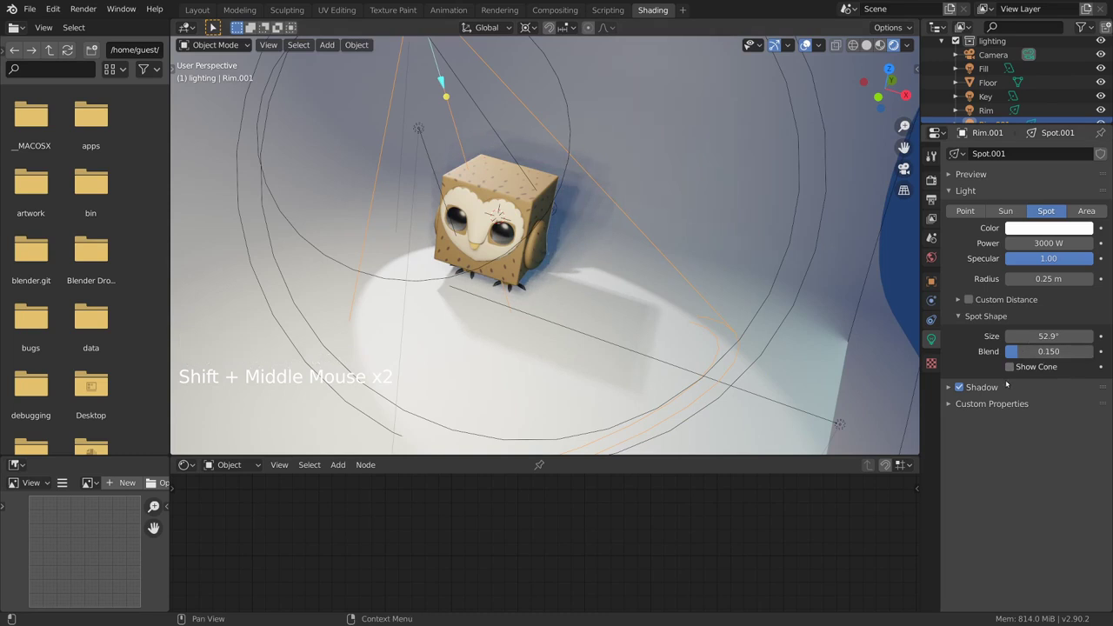
Enable a custom distance on the duplicated rim spot light and set it to 6.4 m
left_click(987, 303)
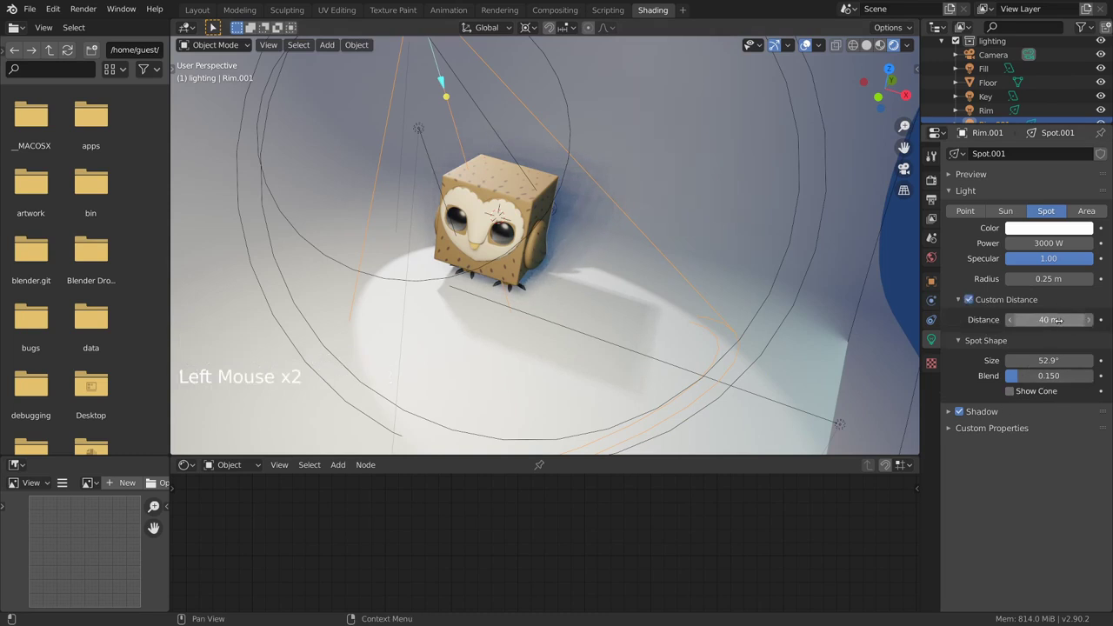
left_click_drag(1058, 321, 989, 313)
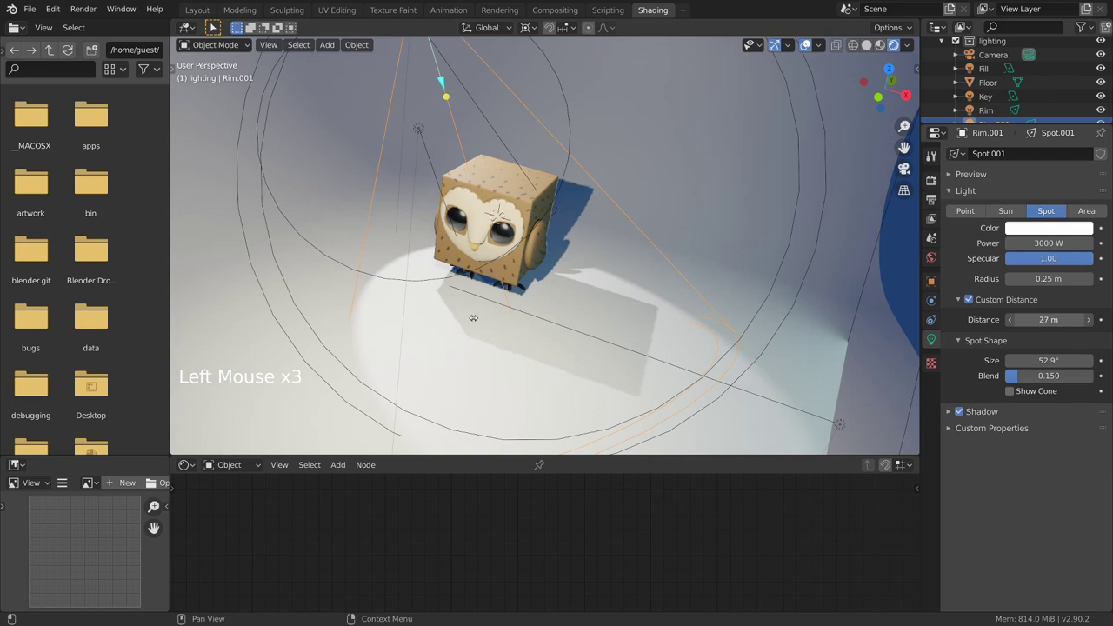
type("3")
key("Return")
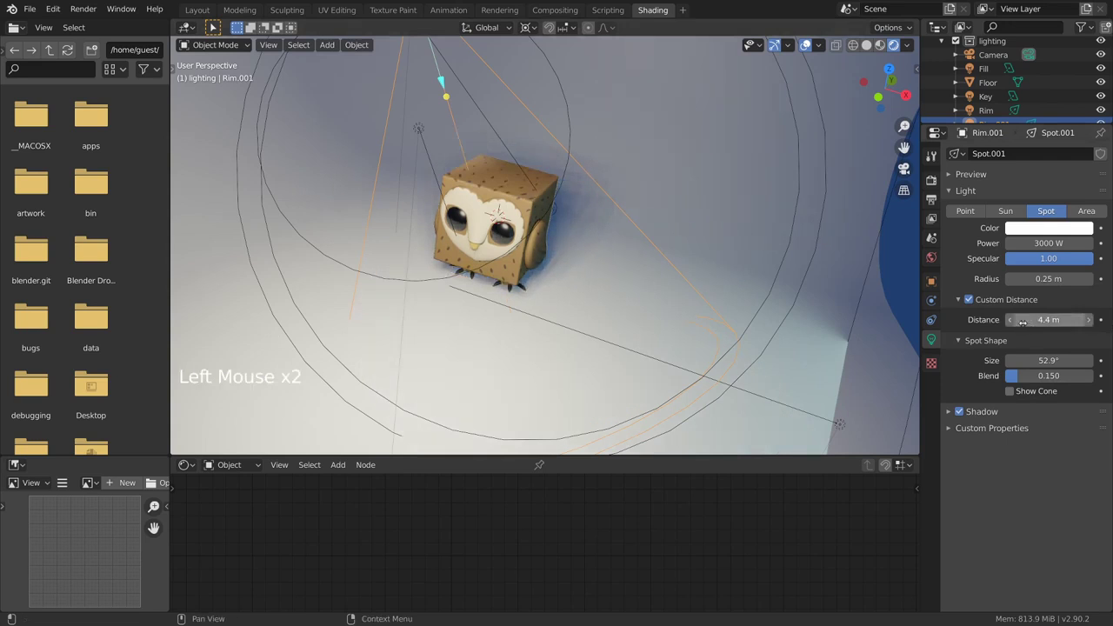
left_click_drag(1022, 322, 1112, 323)
left_click_drag(1028, 320, 1112, 328)
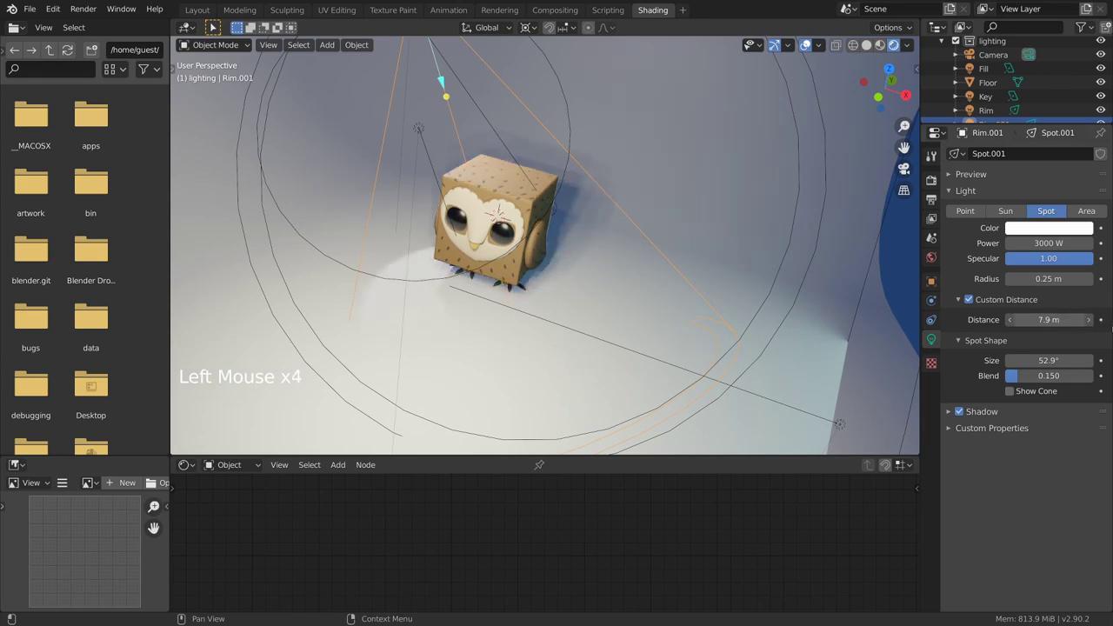
left_click(970, 300)
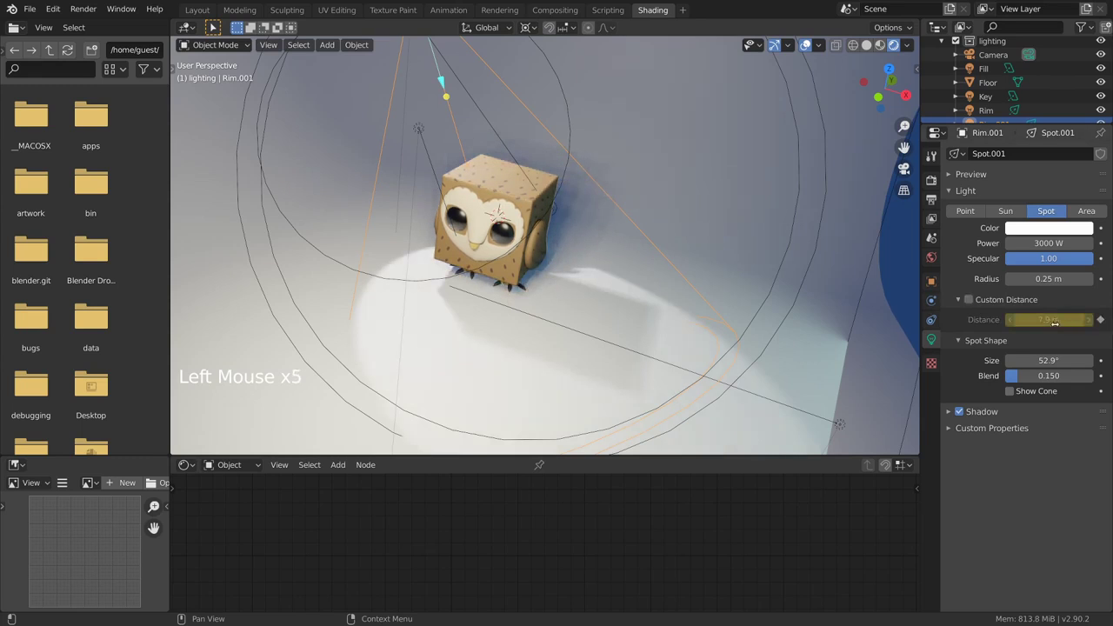
left_click(1050, 320)
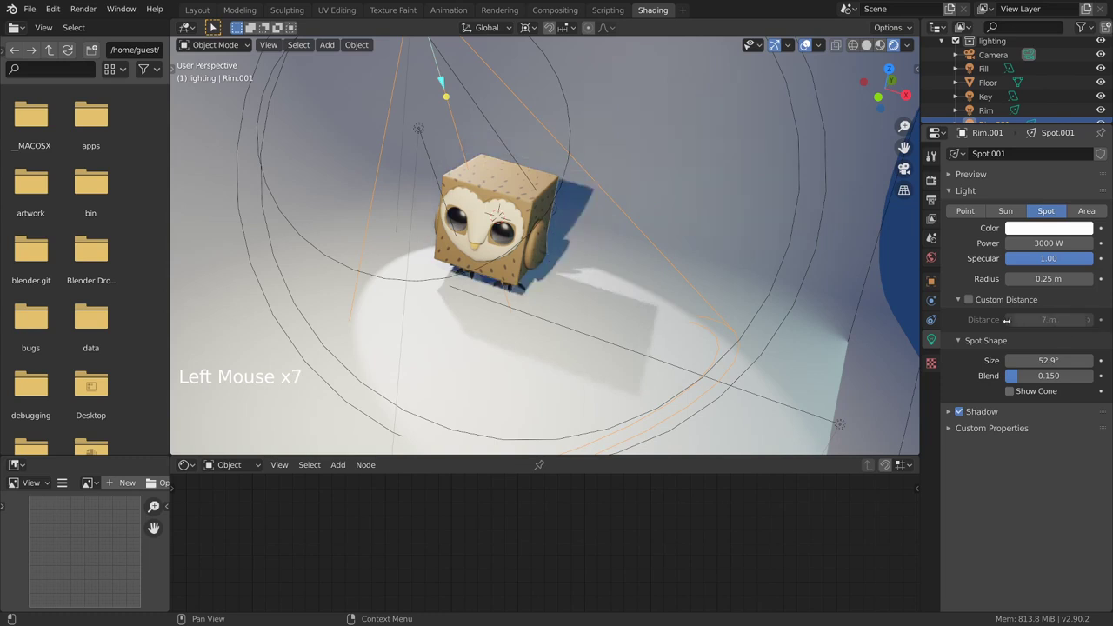
left_click(969, 299)
left_click_drag(1063, 320, 1022, 325)
Look through the camera, deselect everything and set the duplicated rim light's power to 6000 W
middle_click_drag(522, 261, 550, 298)
middle_click_drag(549, 298, 600, 287, "shift")
middle_click_drag(600, 287, 596, 224, "ctrl")
key("grave")
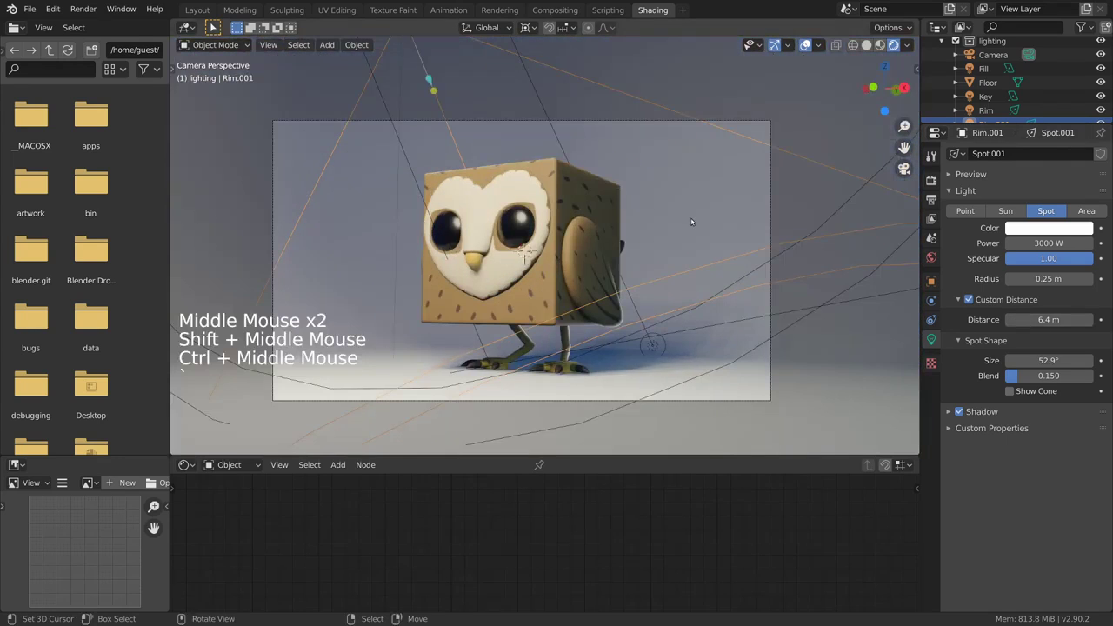
key("alt+a")
left_click(1049, 243)
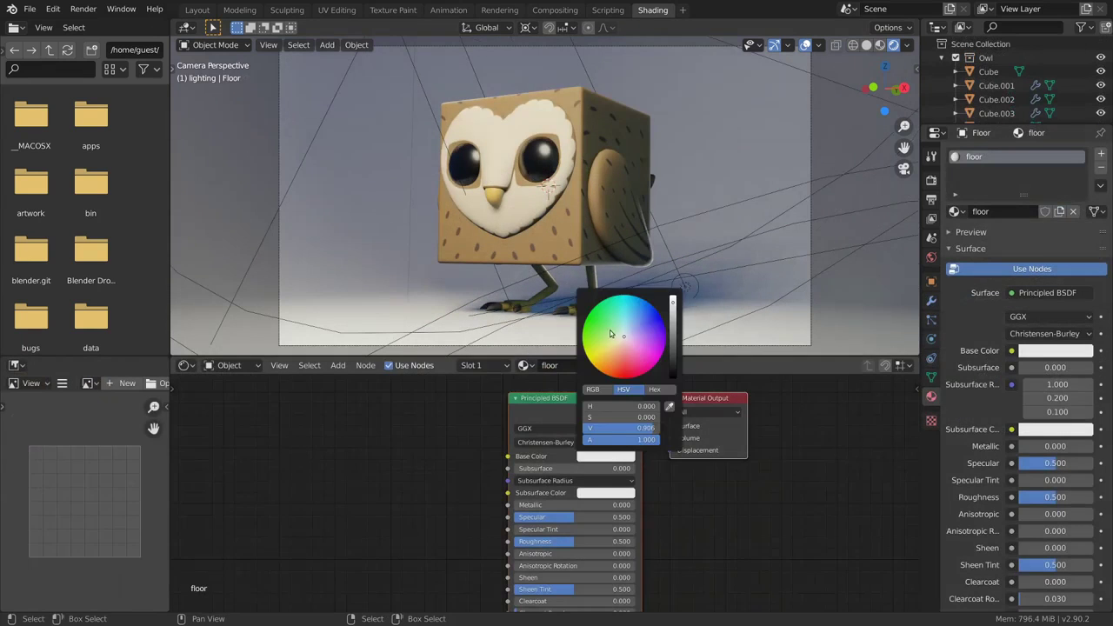
Change the floor material's base color to a light yellow-green with hue 0.236, saturation 0.401 and value 0.906
left_click(611, 333)
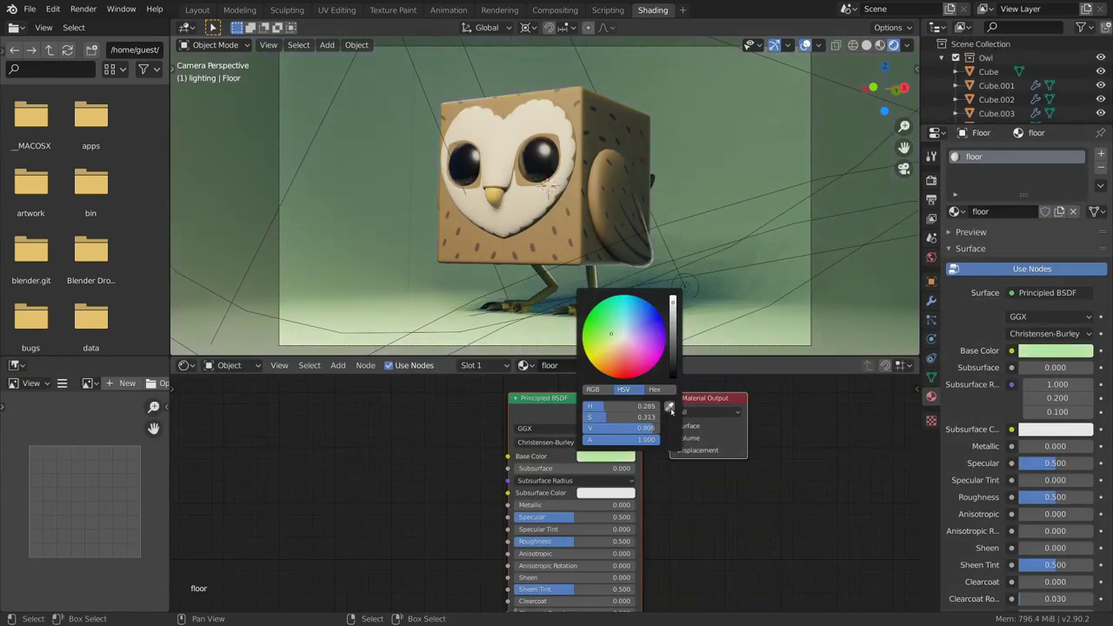
left_click(608, 341)
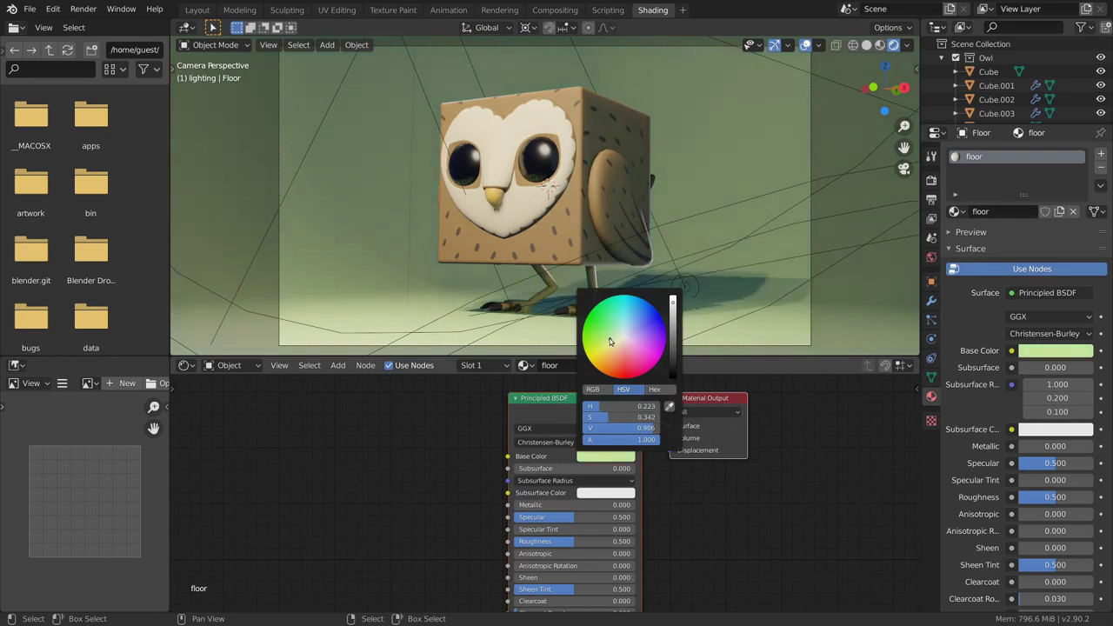
left_click(607, 338)
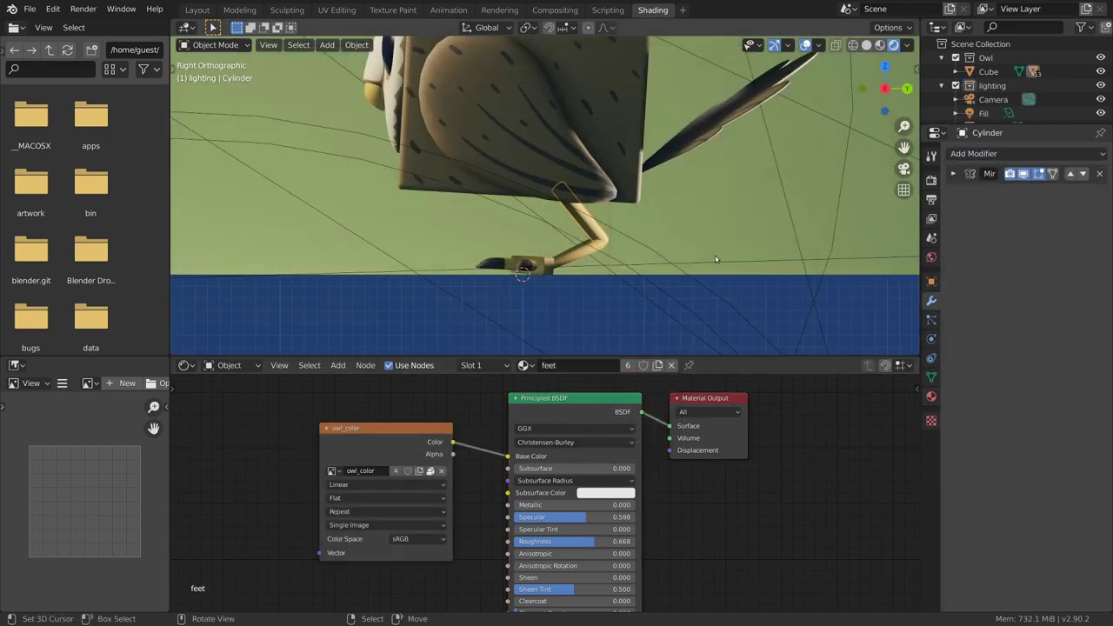
Rotate the owl's upper leg cylinder about -4° in the right side view and return to the camera view
key("r")
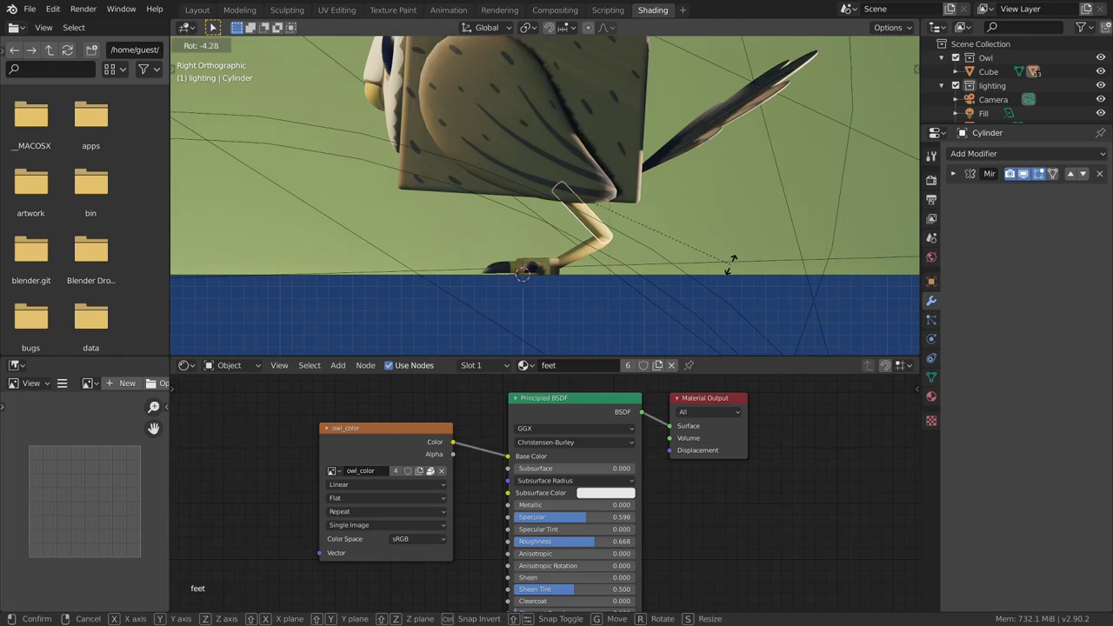
left_click(730, 265)
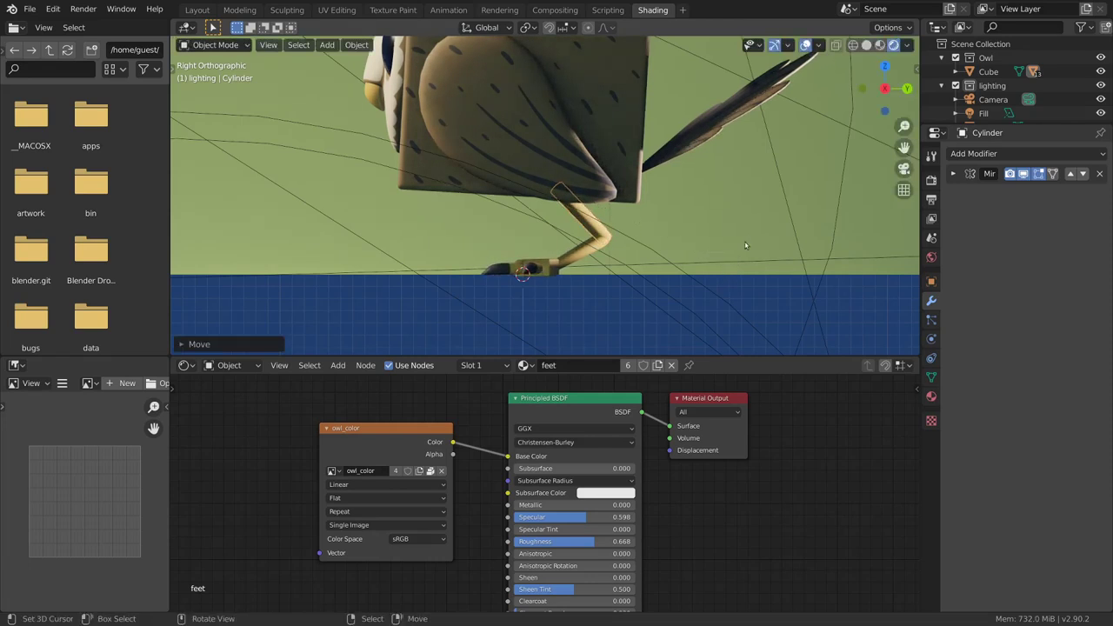
key("KP_0")
Set the roughness of the owl's body material to 0.614
left_click(691, 283)
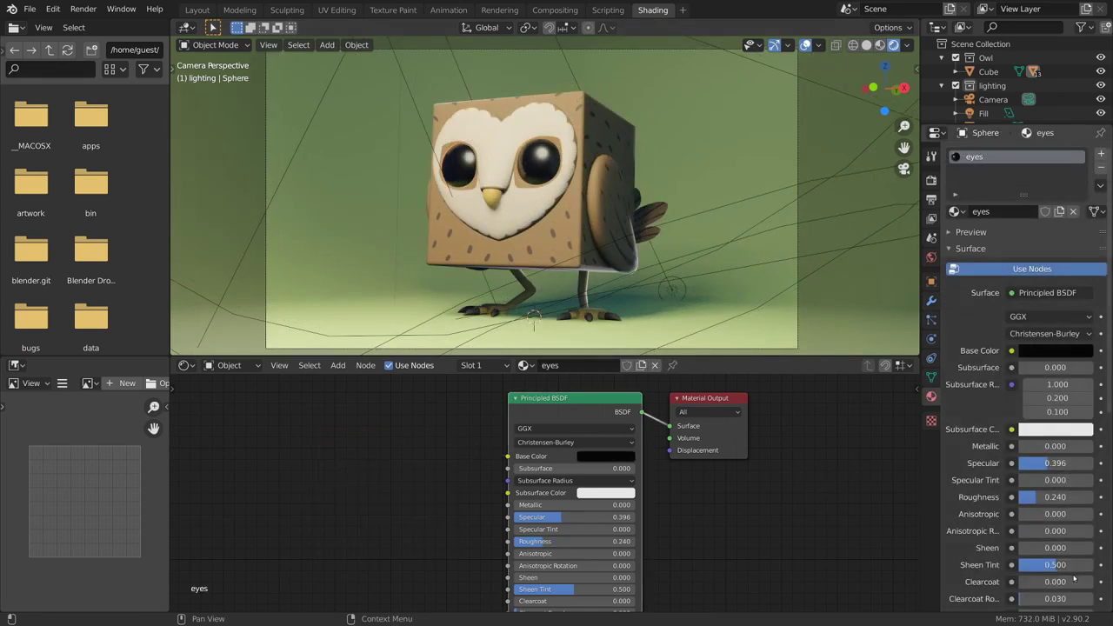
scroll(1074, 578, "down", 3)
left_click_drag(1066, 404, 1044, 408)
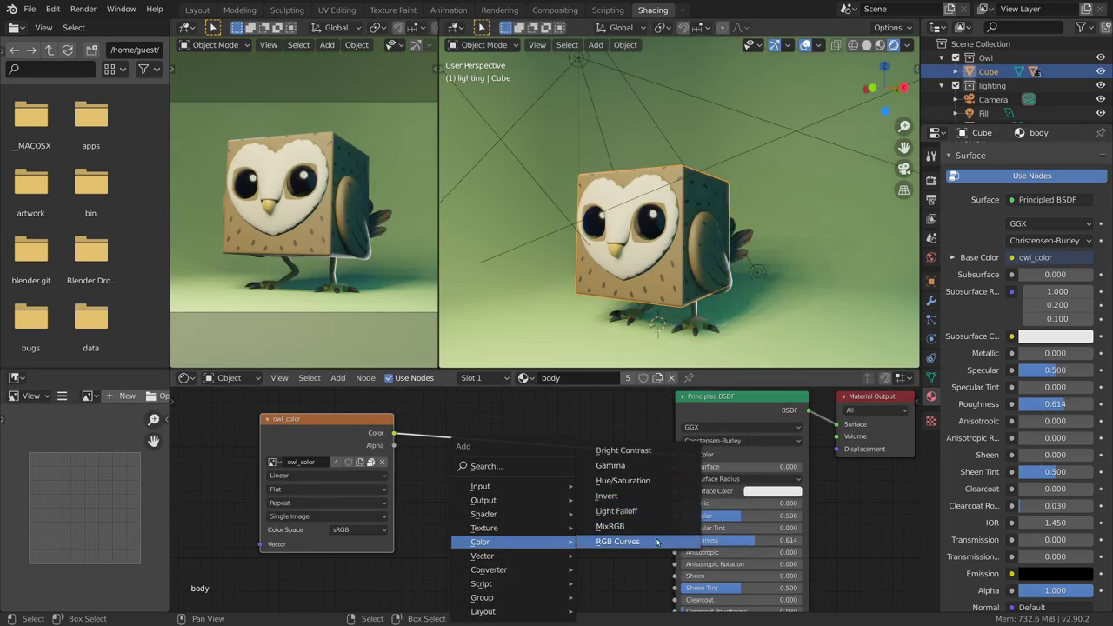
Insert a Hue/Saturation node between the owl_color image and the body shader's base color and raise its saturation to about 1.2
left_click(652, 481)
left_click(456, 416)
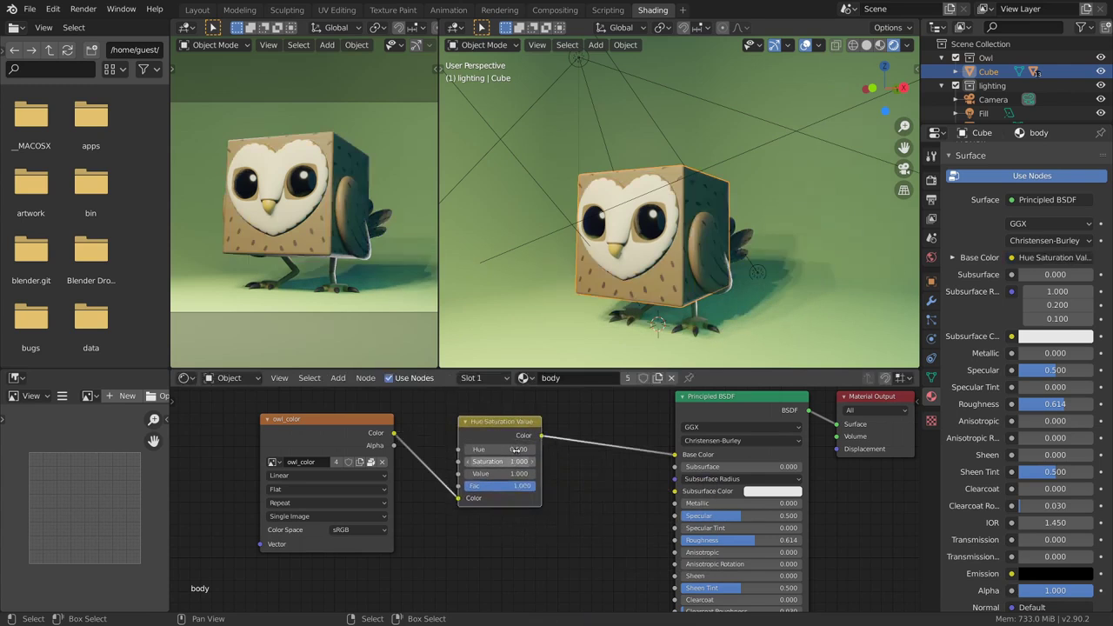
left_click(514, 463)
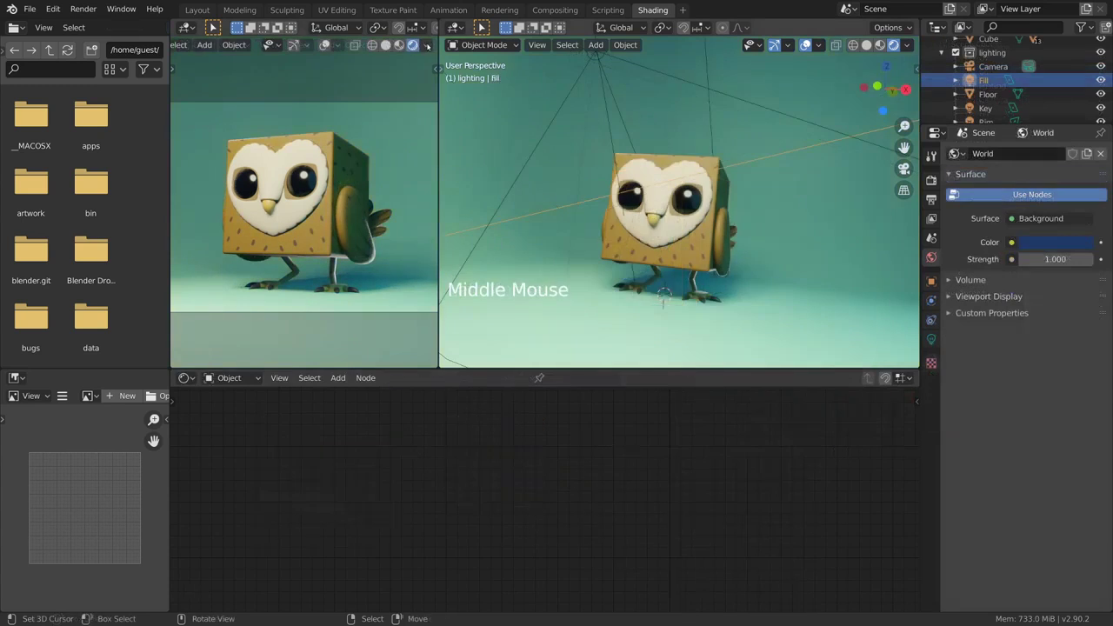
Examine the lighting in the camera viewport through the Diffuse Light and Specular Light render passes
middle_click_drag(408, 45, 287, 44)
left_click(426, 44)
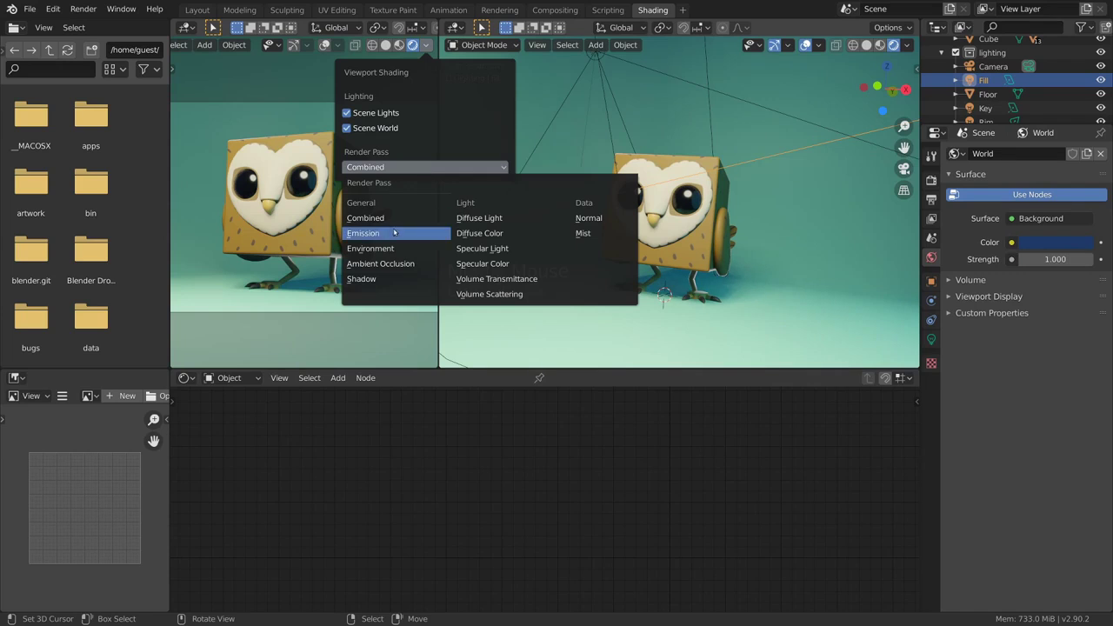
left_click(517, 224)
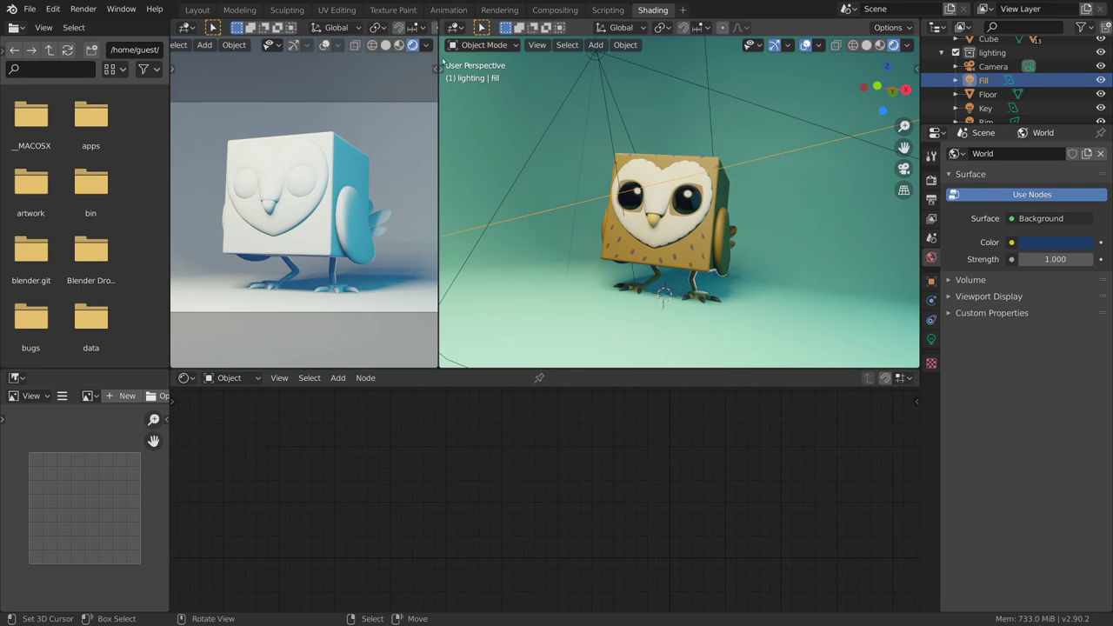
left_click(425, 45)
left_click(428, 170)
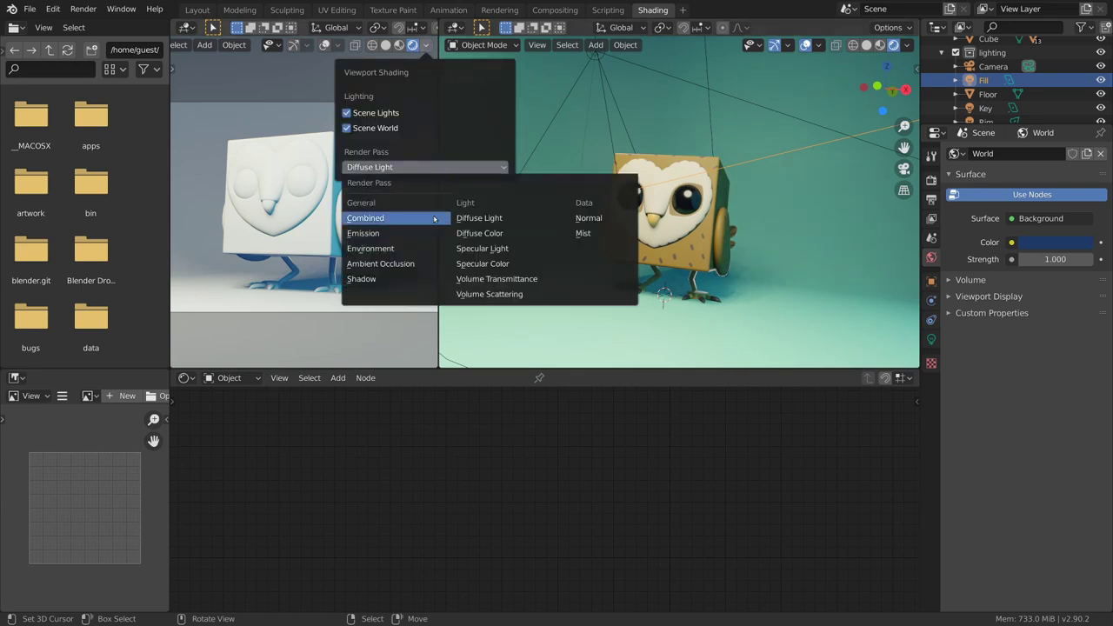
left_click(517, 249)
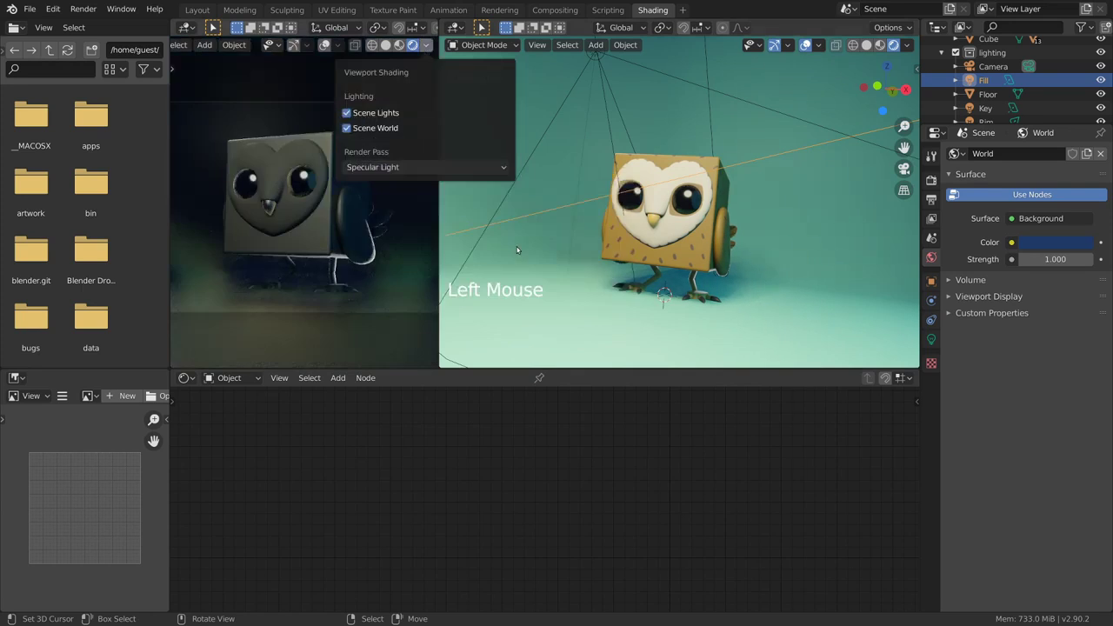
left_click(455, 167)
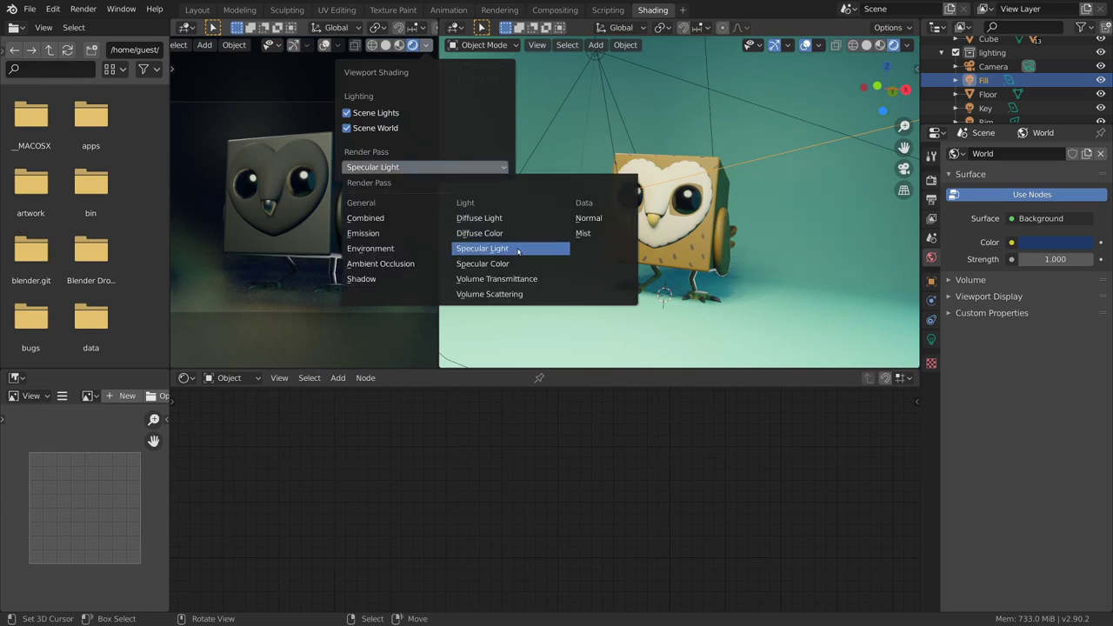
left_click(519, 218)
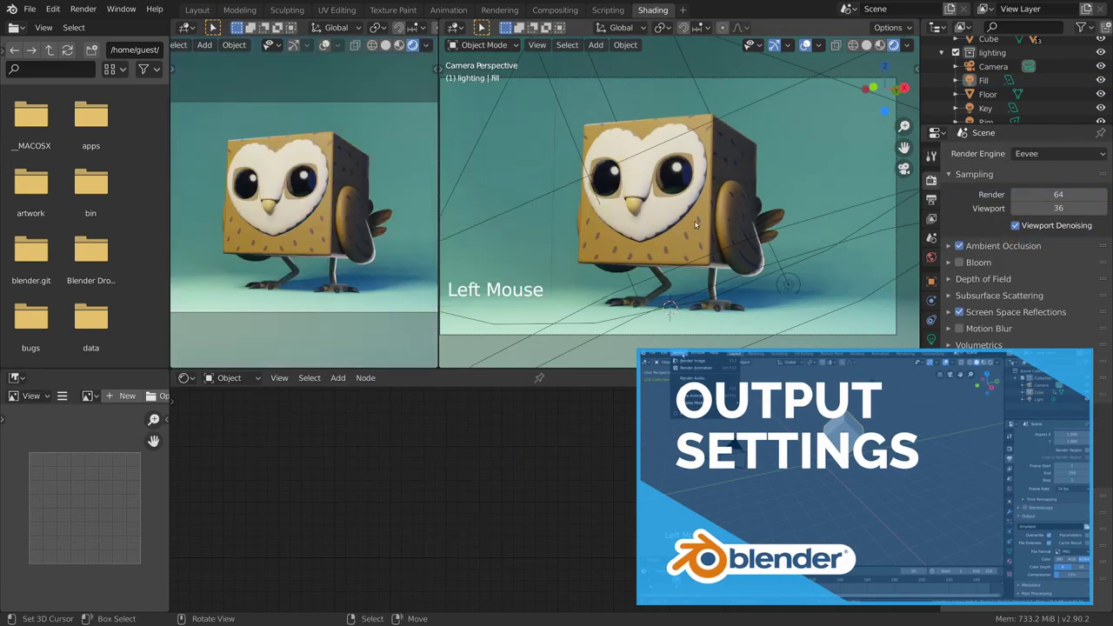
Turn off Soft Shadows in the Eevee render settings and select the original Rim spot light behind the owl
middle_click_drag(696, 225, 696, 261)
middle_click_drag(711, 165, 650, 271, "shift")
key("grave")
middle_click_drag(856, 289, 819, 140, "shift")
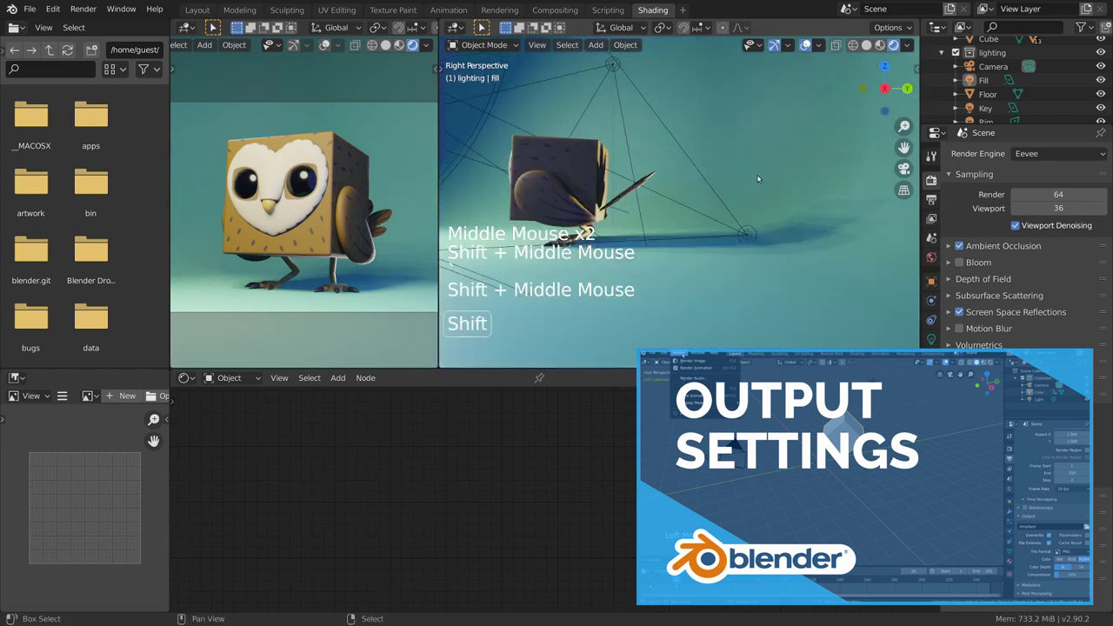
key("alt+a")
left_click(1009, 460)
right_click(748, 237)
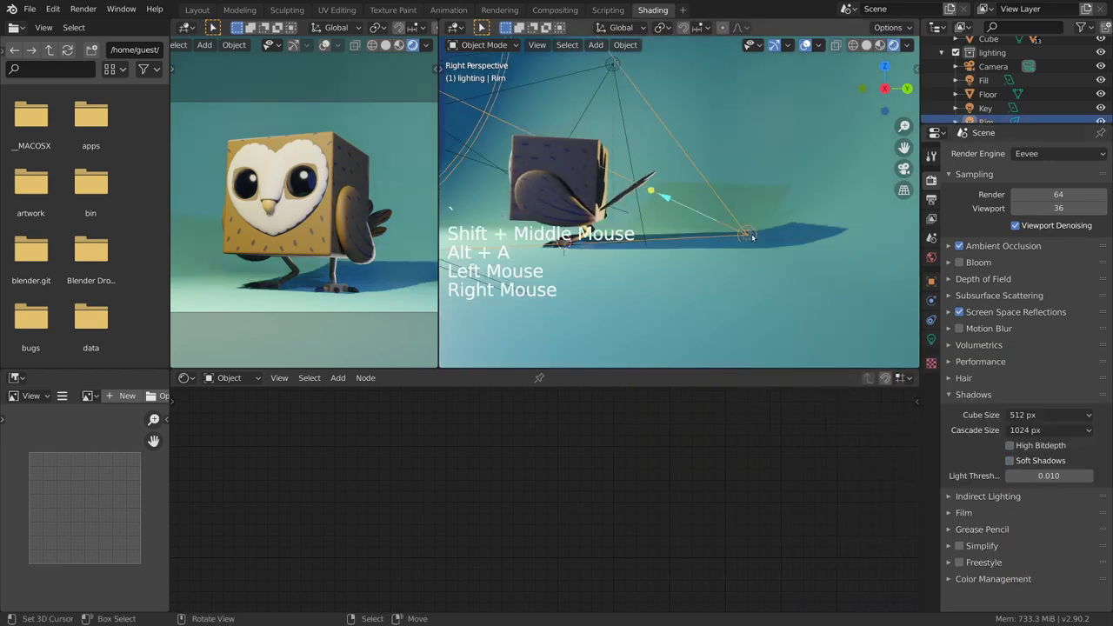
middle_click_drag(748, 237, 837, 298, "shift")
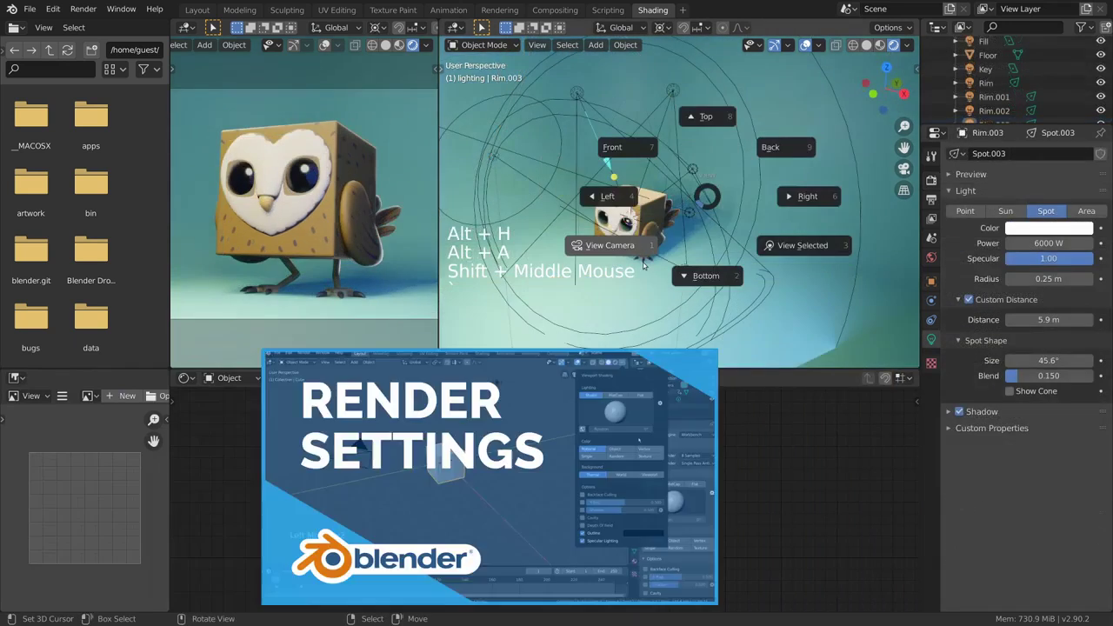
Merge the two 3D viewports into one and frame the owl through the camera
key("Escape")
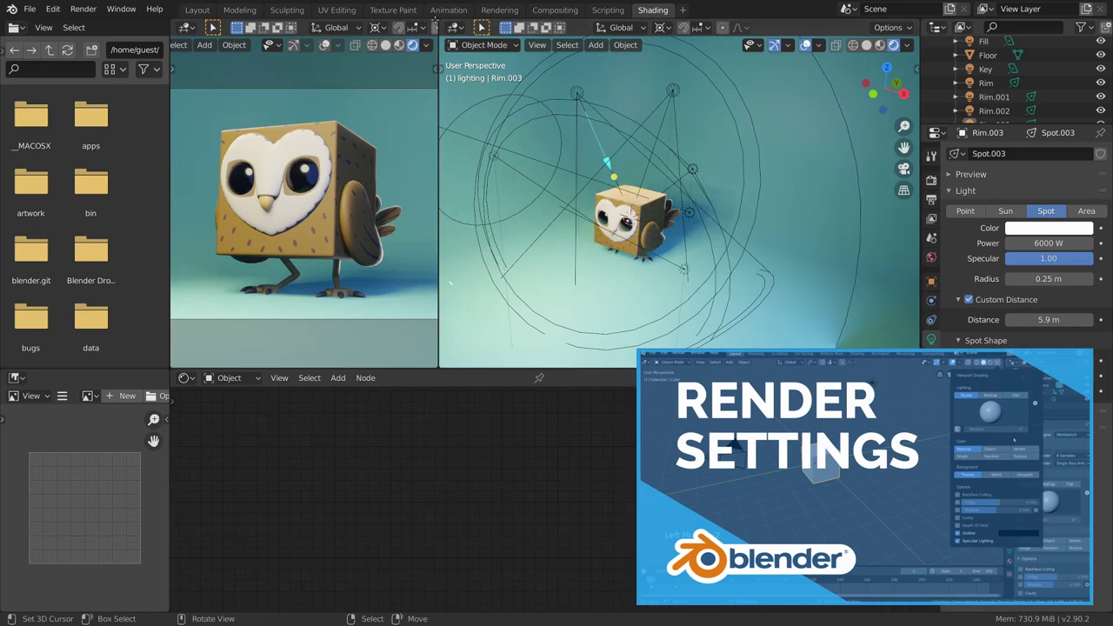
left_click_drag(439, 20, 468, 21)
middle_click_drag(707, 318, 738, 235, "ctrl")
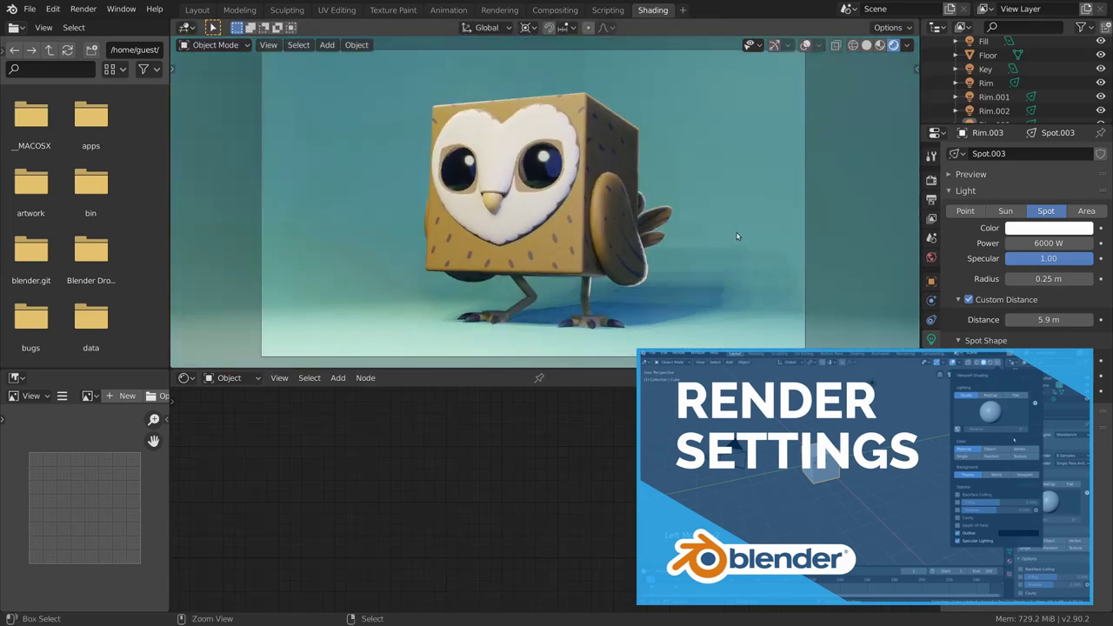
middle_click_drag(803, 285, 807, 285, "shift")
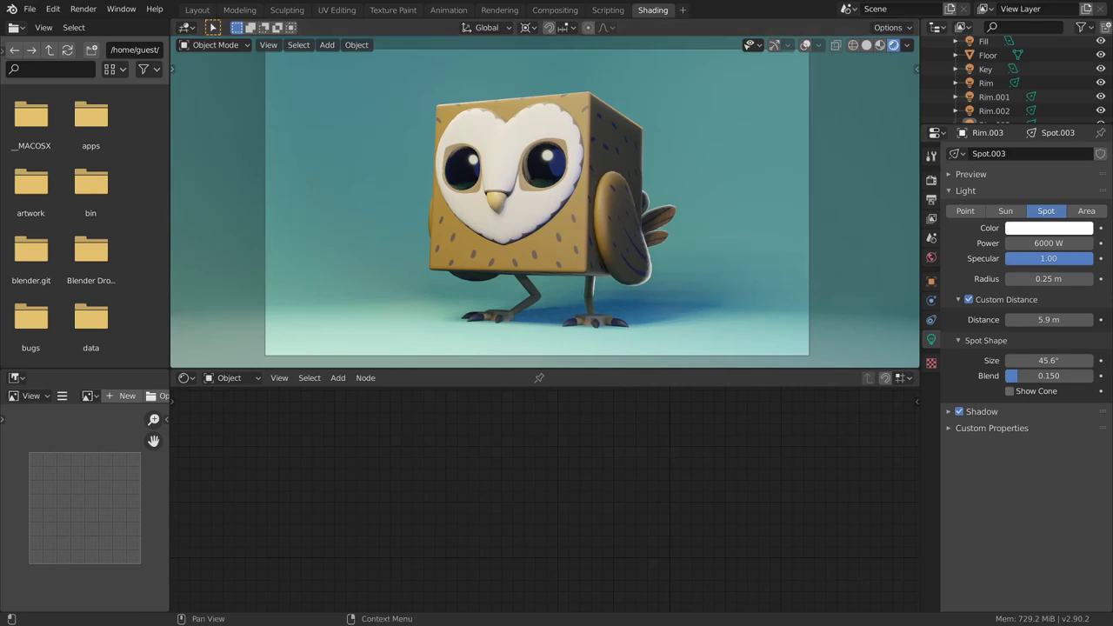
Render the still image of the owl and move the render window clear of the edge
key("F12")
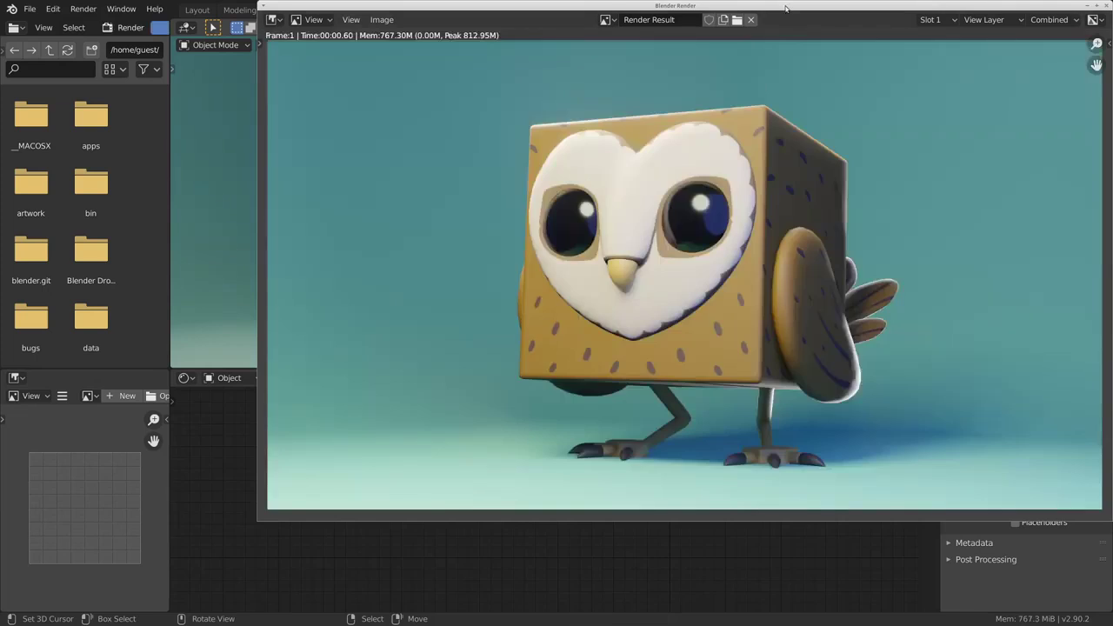
left_click_drag(789, 7, 685, 60)
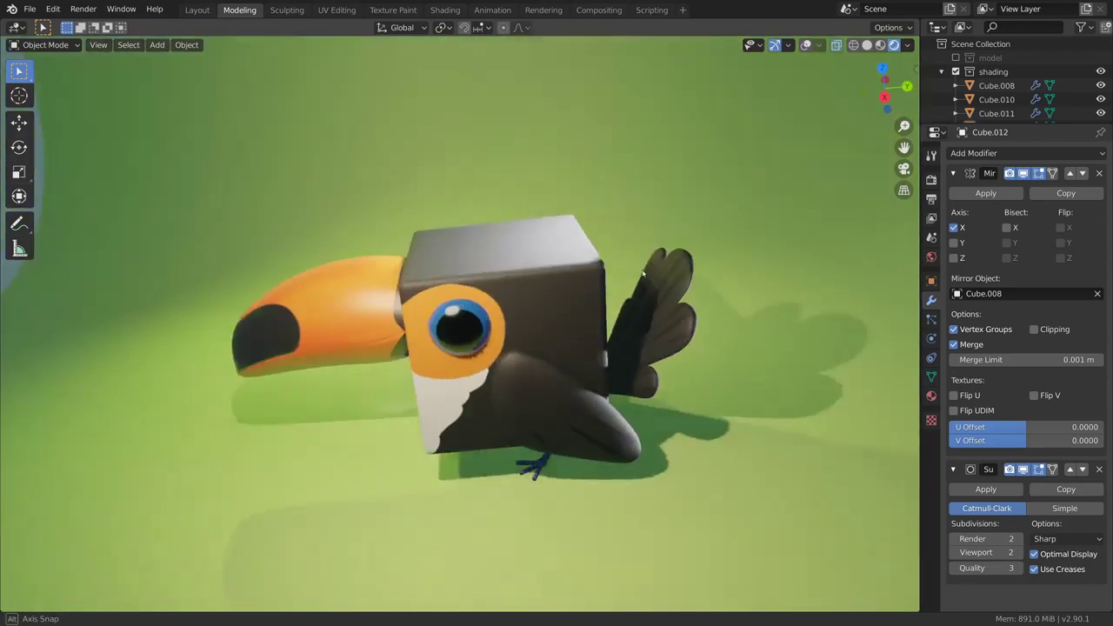
Show the viewport overlays and switch the toucan scene to solid shading
key("shift+alt+z")
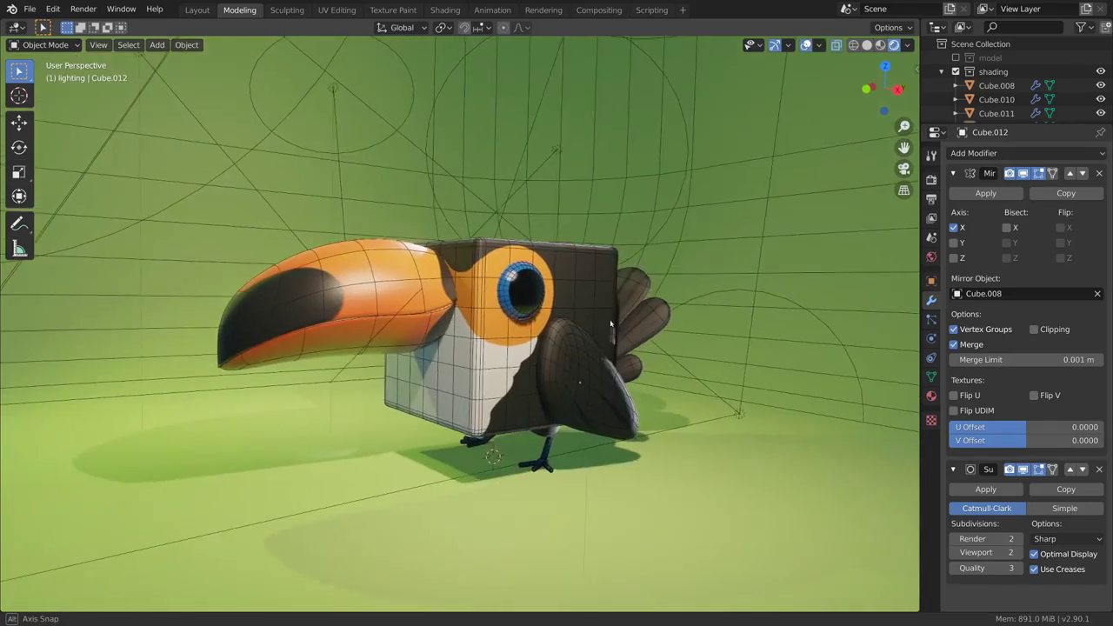
key("z")
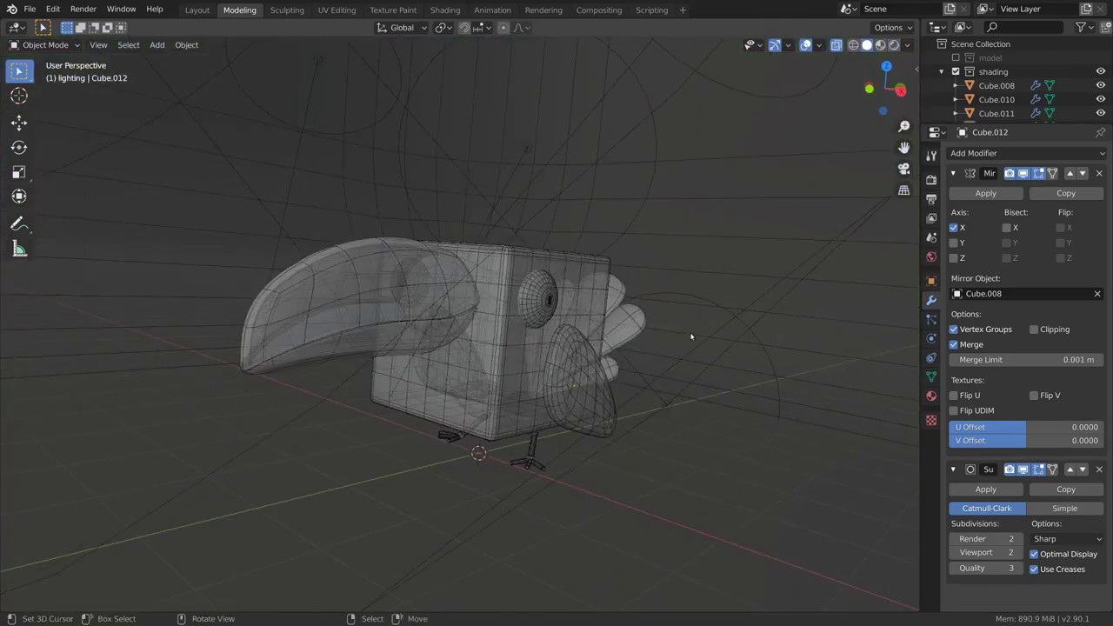